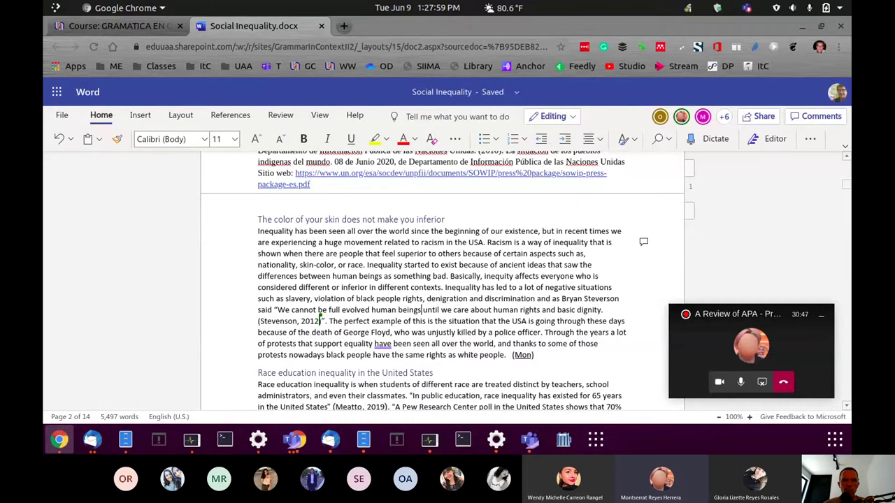
# Step: Scroll the Social Inequality document around the (Stevenson, 2012) citation in the skin-colour paragraph
pyautogui.scroll(-2, 442, 280)
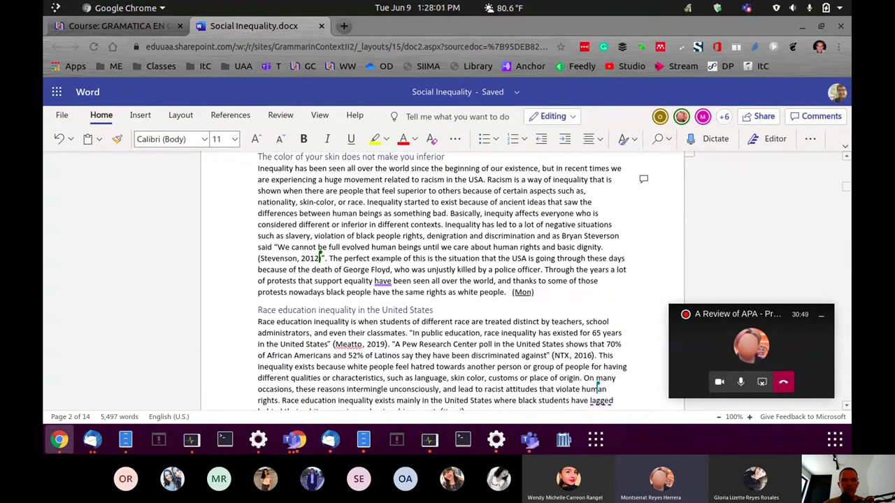
pyautogui.scroll(2, 442, 280)
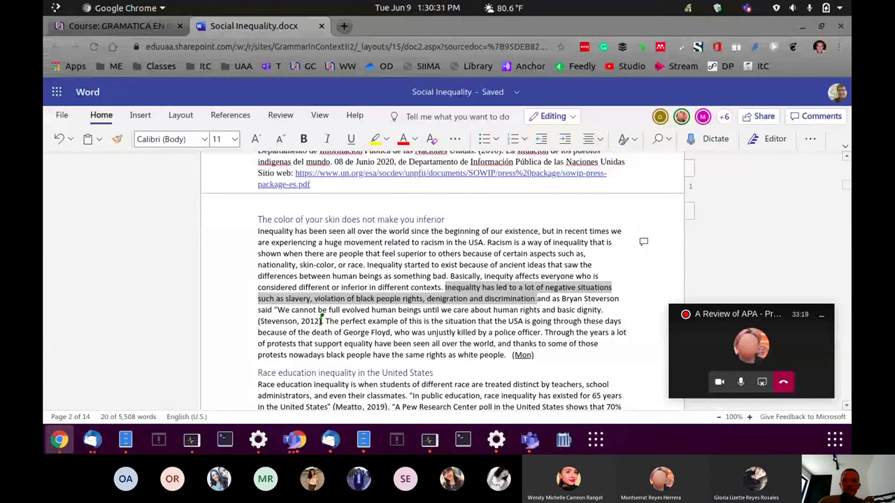
pyautogui.click(322, 321)
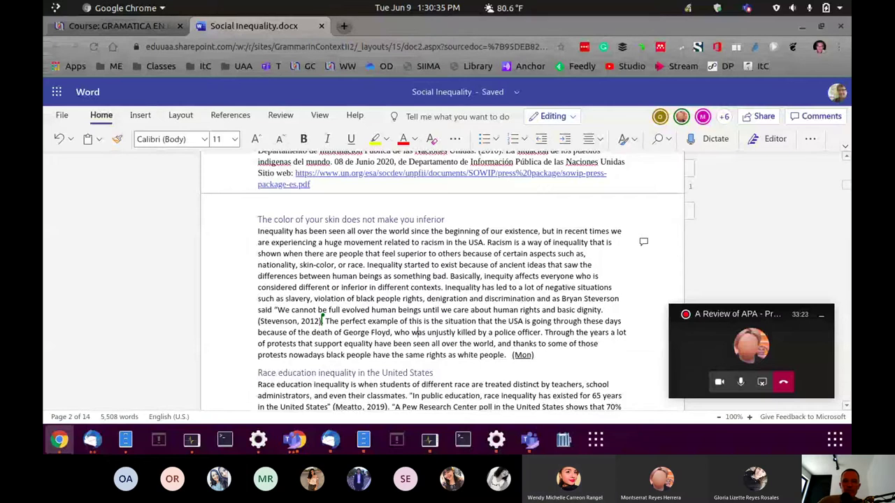
pyautogui.press('Down')
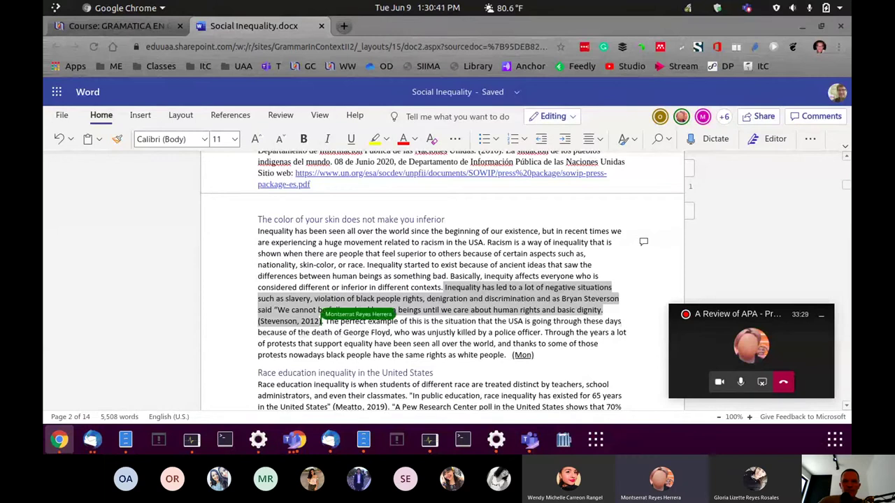
pyautogui.moveTo(322, 321); pyautogui.dragTo(322, 320)
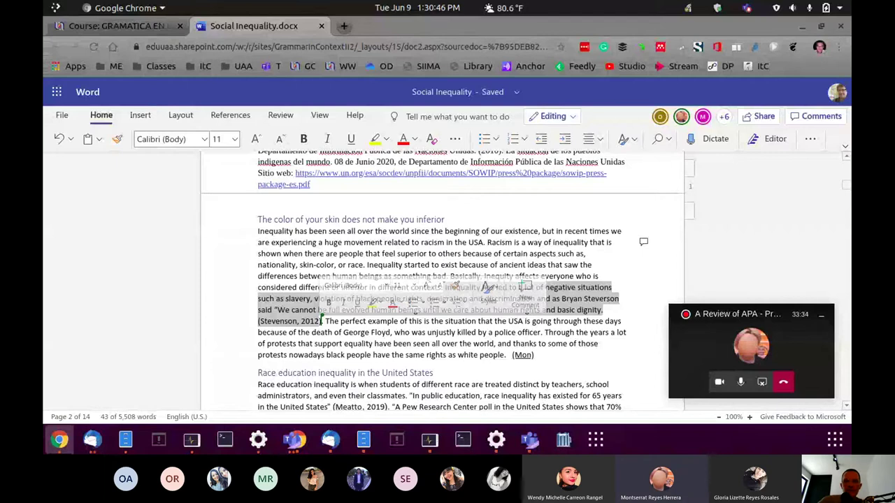
pyautogui.click(372, 254)
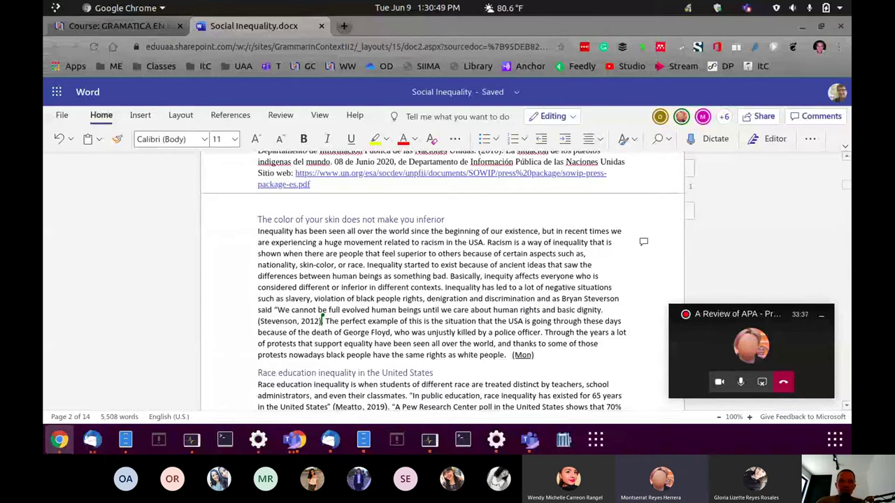
pyautogui.scroll(-1, 372, 254)
pyautogui.scroll(1, 373, 254)
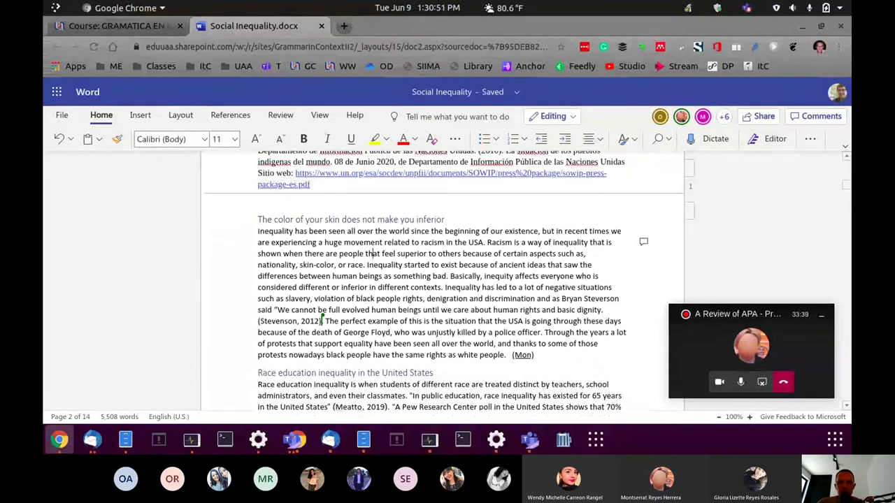
pyautogui.scroll(1, 440, 279)
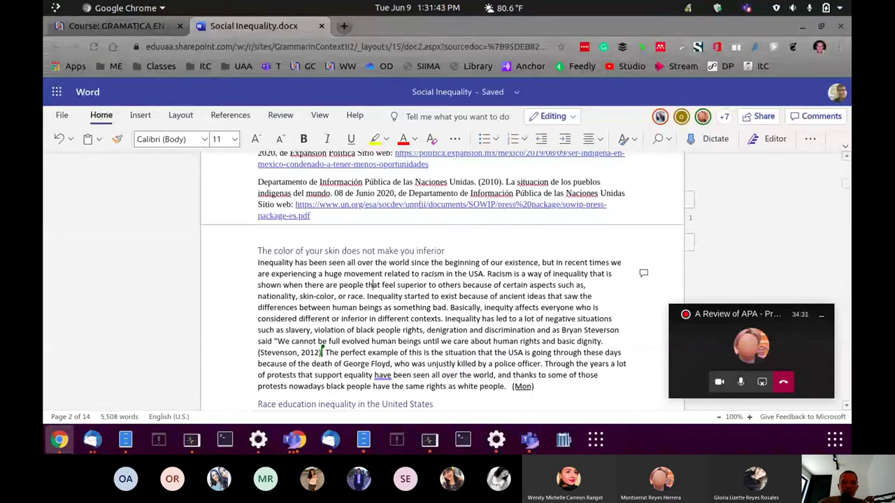
# Step: Scroll down to the References list and copy the 'Ser indígena en México' entry
pyautogui.scroll(-5, 598, 262)
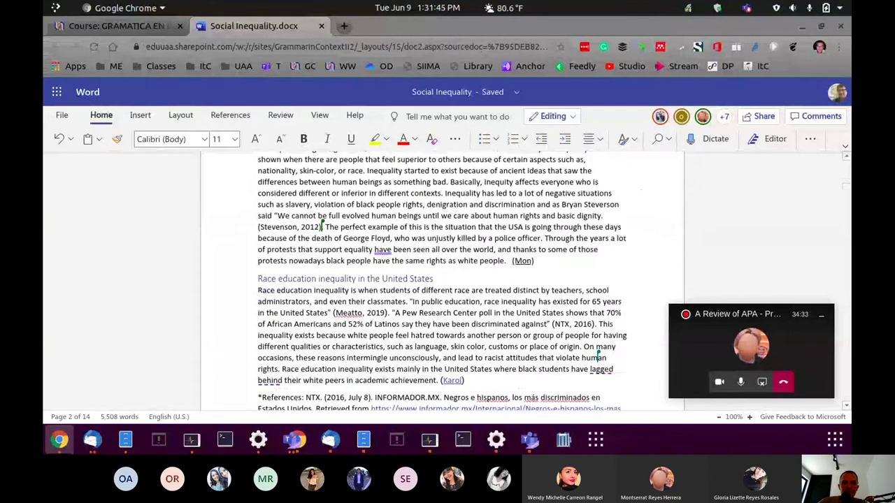
pyautogui.scroll(-2, 444, 280)
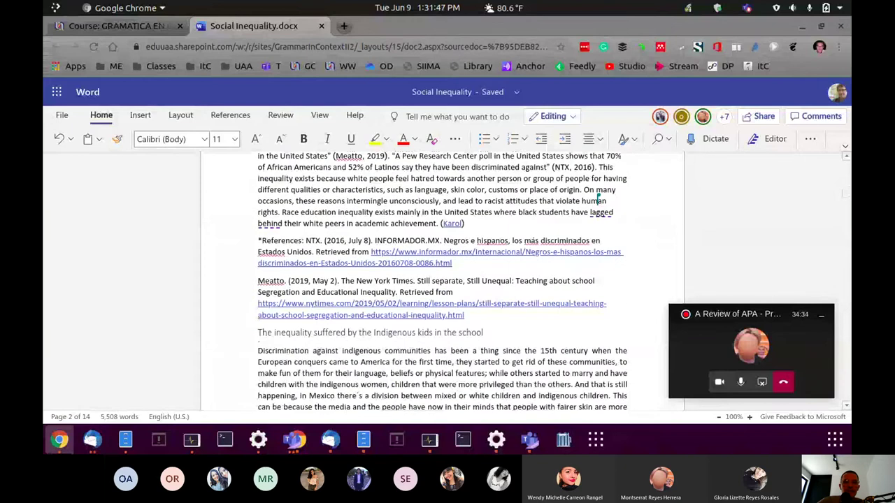
pyautogui.scroll(-6, 598, 200)
pyautogui.scroll(-10, 444, 280)
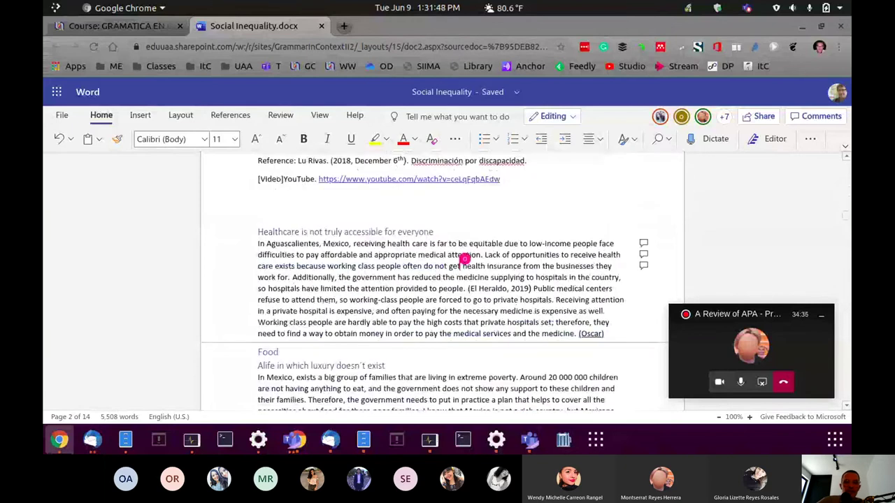
pyautogui.scroll(-10, 444, 280)
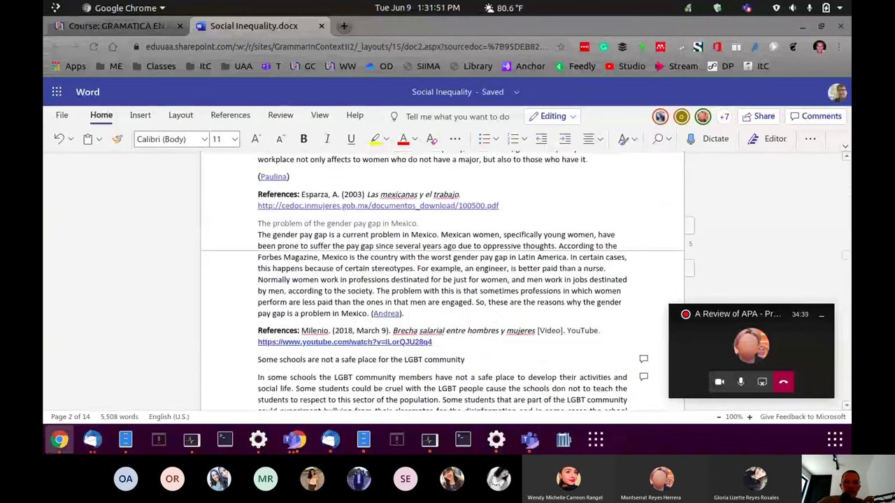
pyautogui.scroll(-10, 444, 280)
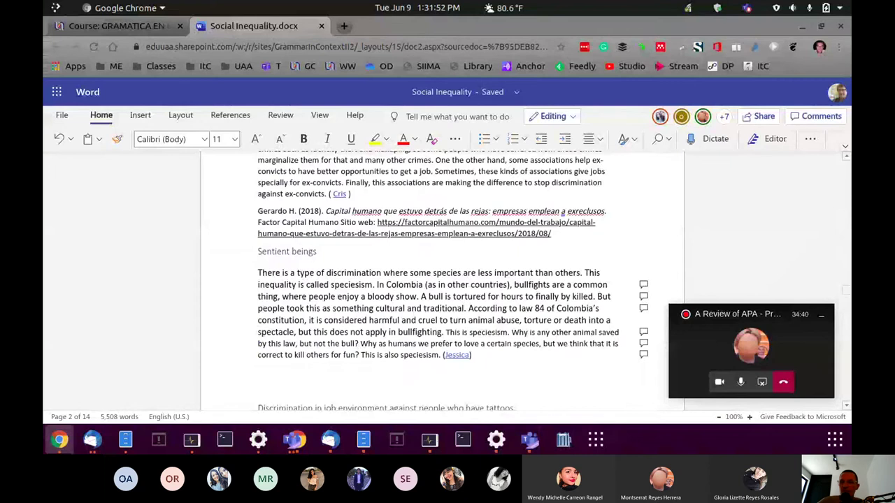
pyautogui.scroll(-10, 444, 279)
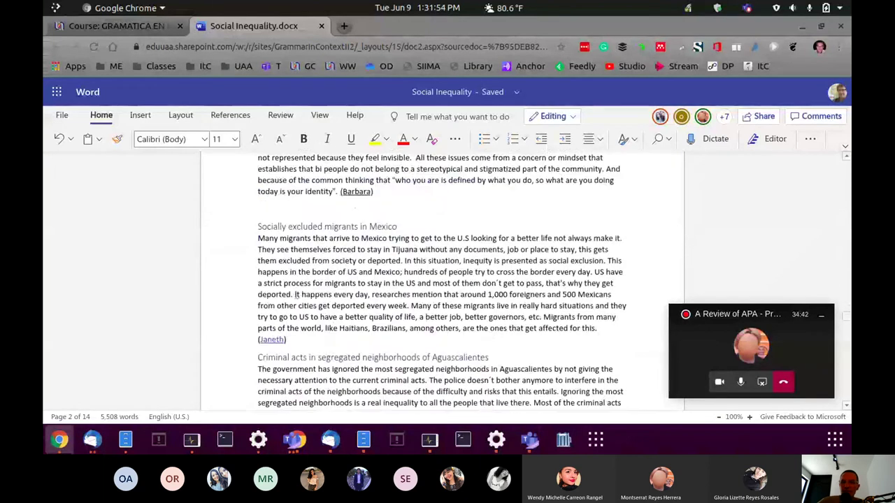
pyautogui.scroll(-3, 444, 280)
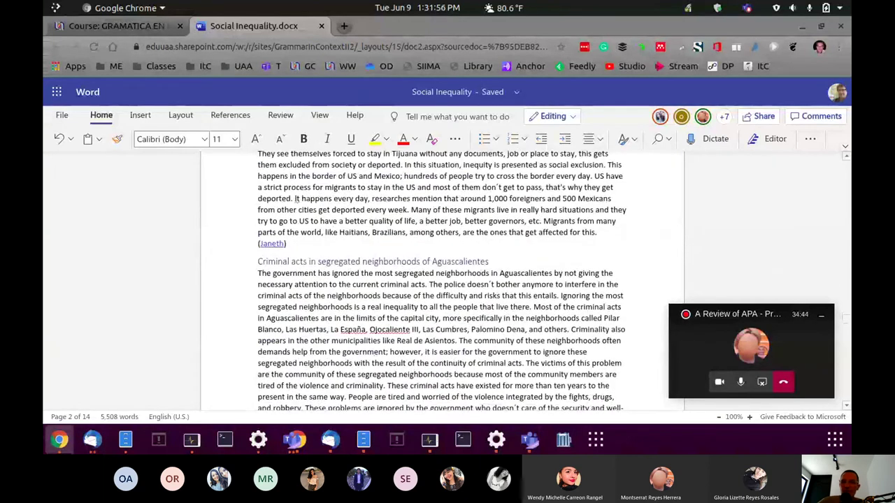
pyautogui.scroll(-5, 444, 280)
pyautogui.scroll(-5, 442, 280)
pyautogui.scroll(-10, 442, 279)
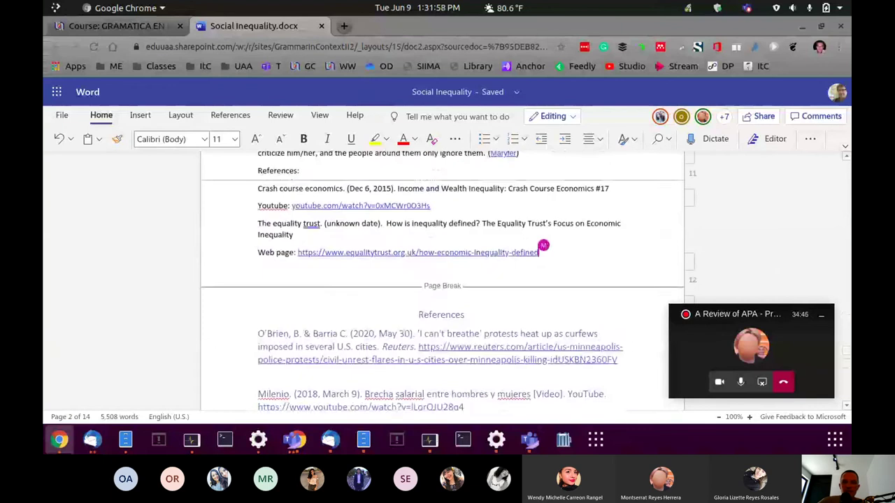
pyautogui.scroll(4, 442, 279)
pyautogui.scroll(-1, 441, 280)
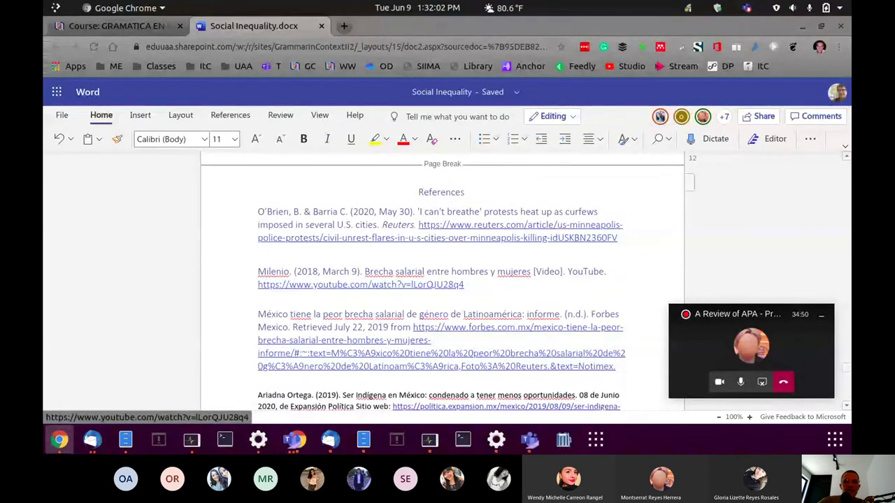
pyautogui.scroll(-3, 442, 287)
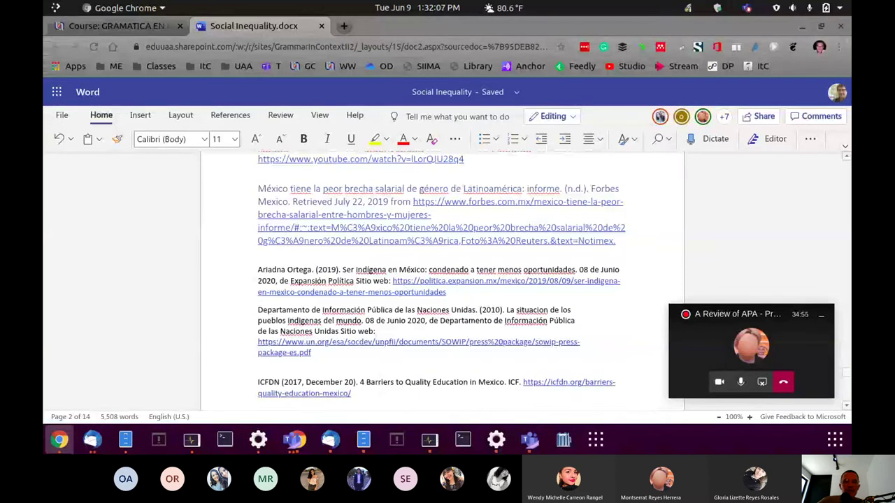
pyautogui.moveTo(257, 269); pyautogui.dragTo(448, 292)
pyautogui.hotkey('ctrl', 'c')
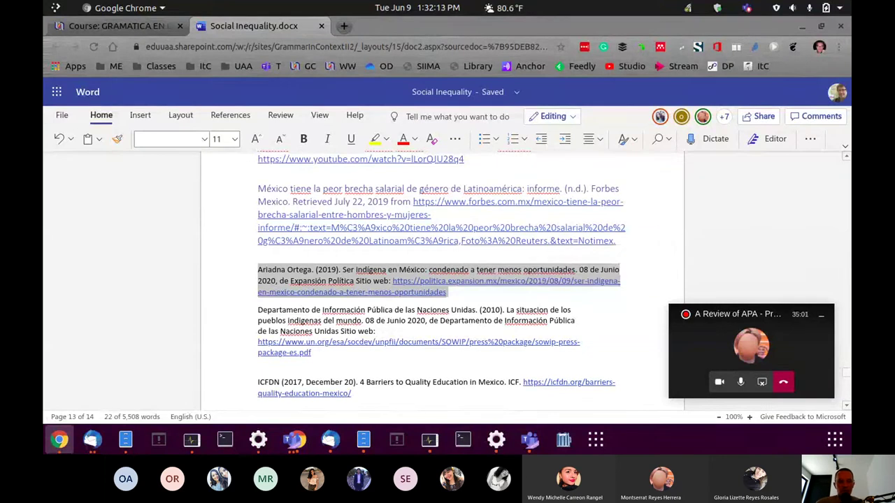
pyautogui.press('super')
# Step: Start a blank LibreOffice Writer document, paste the 'Ser indígena en México' reference, and select all of it
pyautogui.write('word')
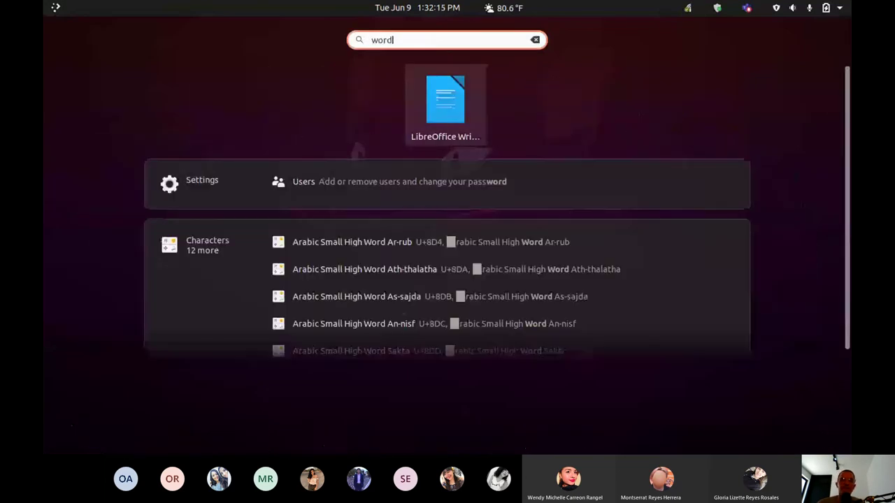
pyautogui.press('Escape')
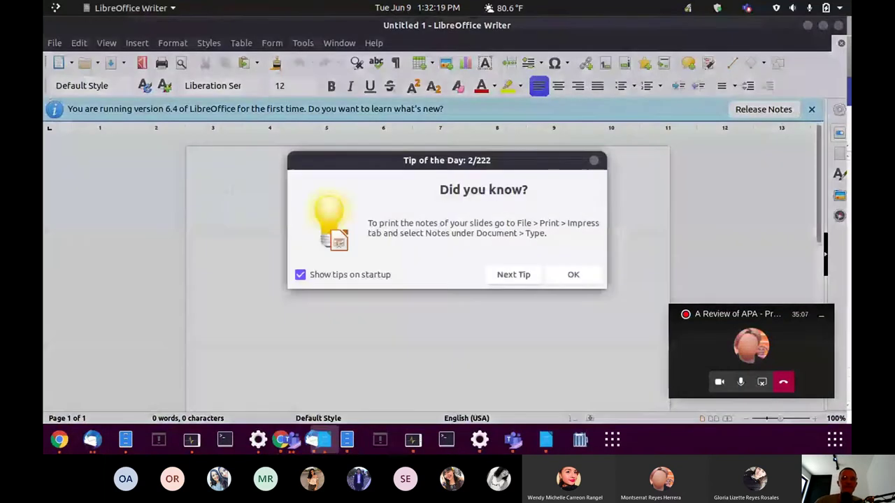
pyautogui.press('Return')
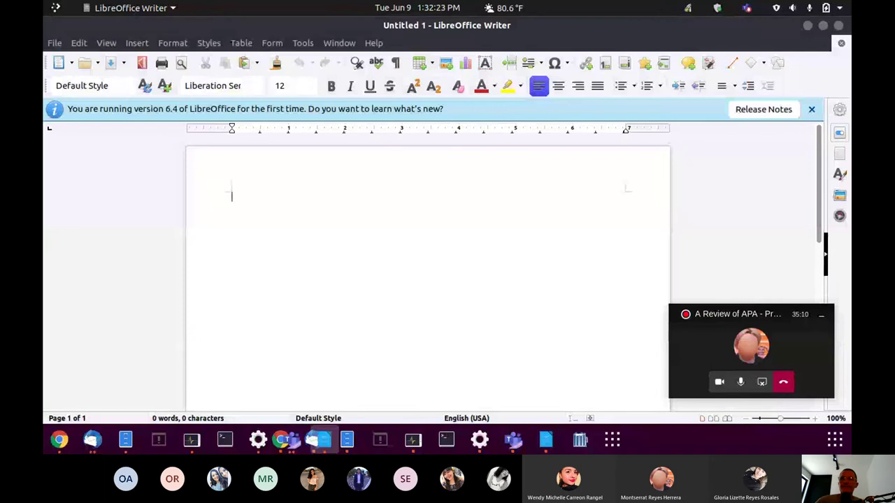
pyautogui.hotkey('ctrl', 'v')
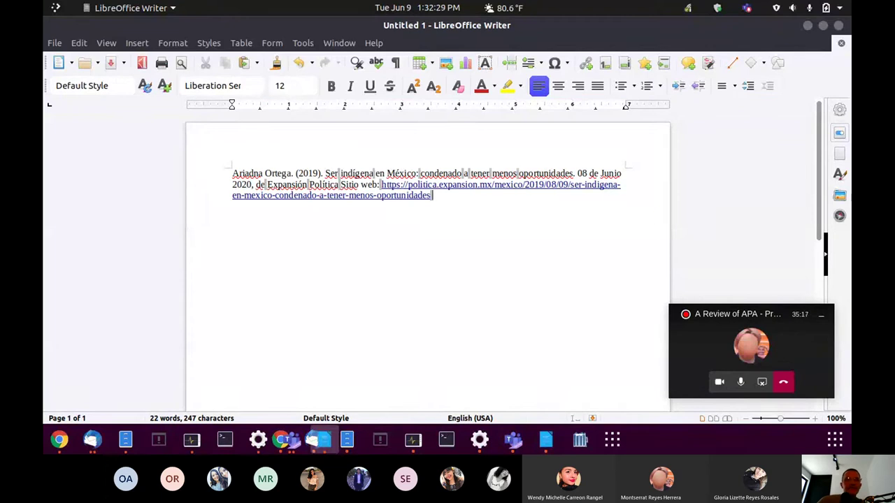
pyautogui.hotkey('ctrl', 'Home')
pyautogui.hotkey('ctrl', 'shift', 'End')
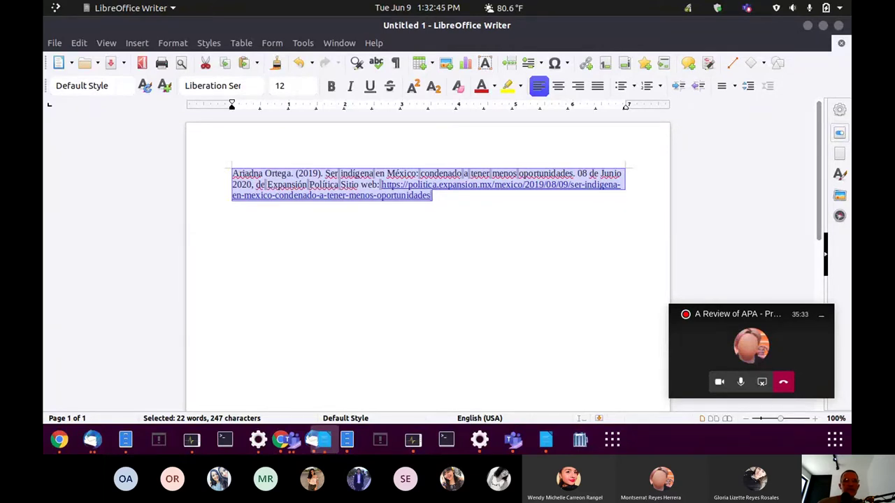
# Step: Drag the ruler's left-indent marker for a hanging indent on the reference, then add a new line
pyautogui.moveTo(232, 104)
pyautogui.mouseDown()
pyautogui.moveTo(260, 104)
pyautogui.moveTo(231, 105)
pyautogui.mouseUp()
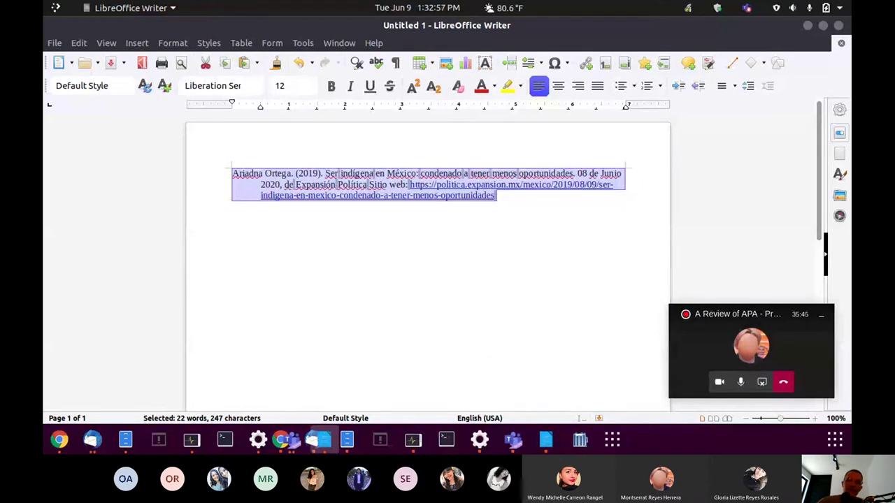
pyautogui.press('Right')
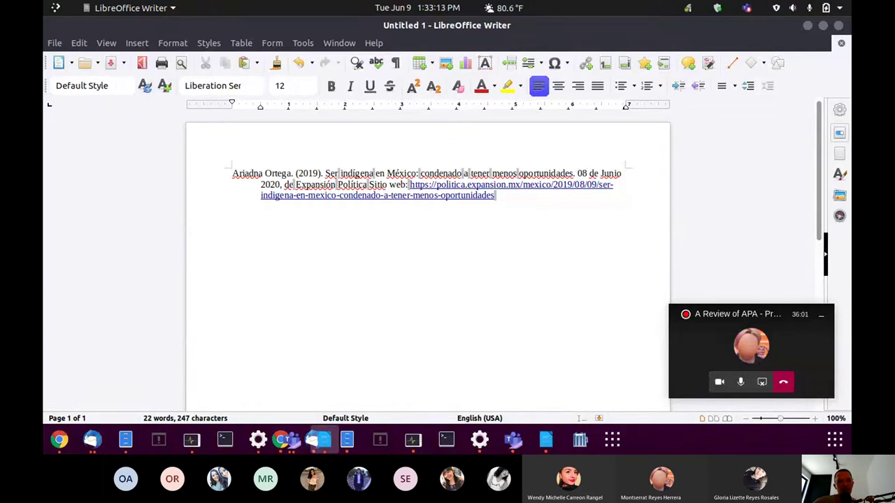
pyautogui.hotkey('ctrl', 'Home')
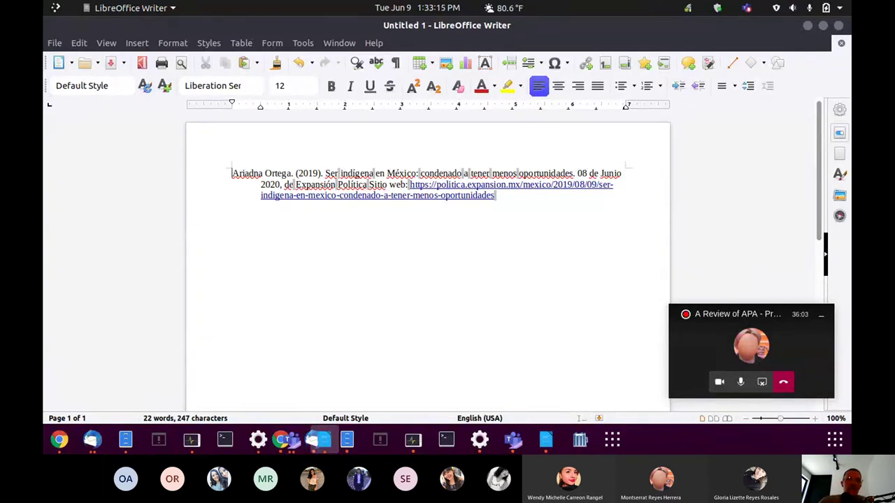
pyautogui.hotkey('ctrl', 'shift', 'End')
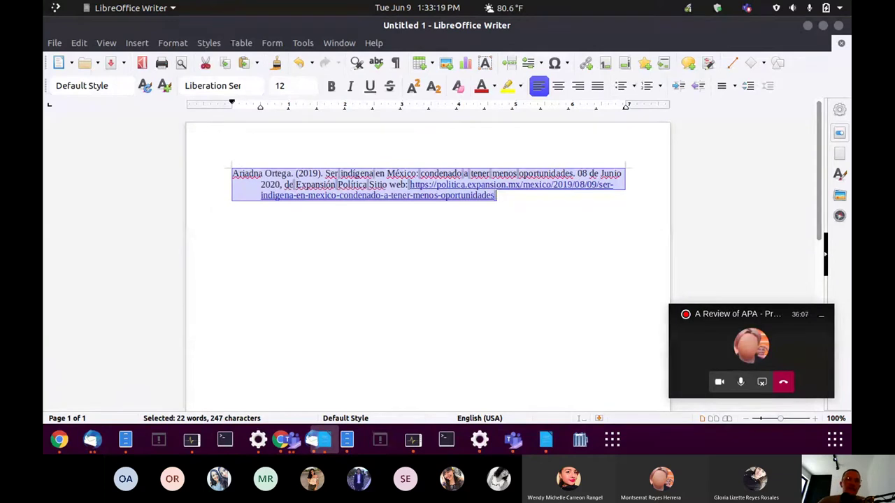
pyautogui.moveTo(232, 103)
pyautogui.mouseDown()
pyautogui.moveTo(260, 103)
pyautogui.moveTo(232, 103)
pyautogui.mouseUp()
pyautogui.click(496, 196)
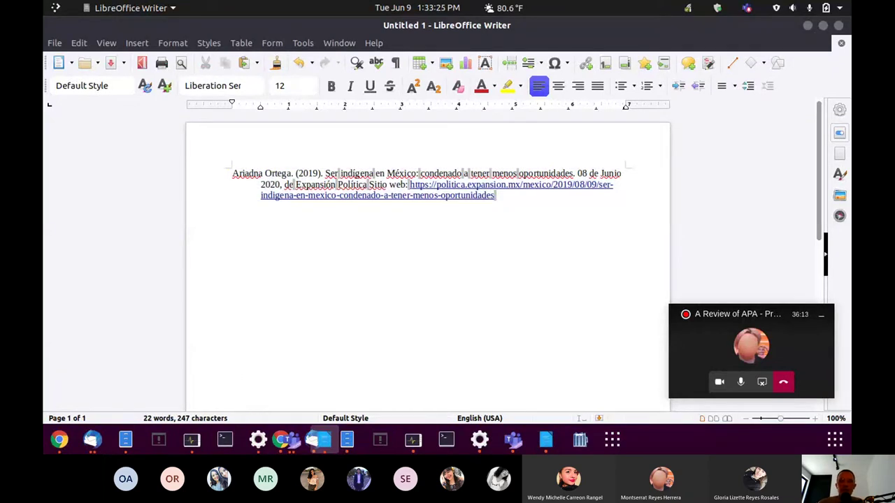
pyautogui.press('Return')
pyautogui.press('Return')
# Step: Type two random filler paragraphs below the reference, then insert an empty line above the first citation
pyautogui.write('daldsfkjlñdñjkladjklñadjkl')
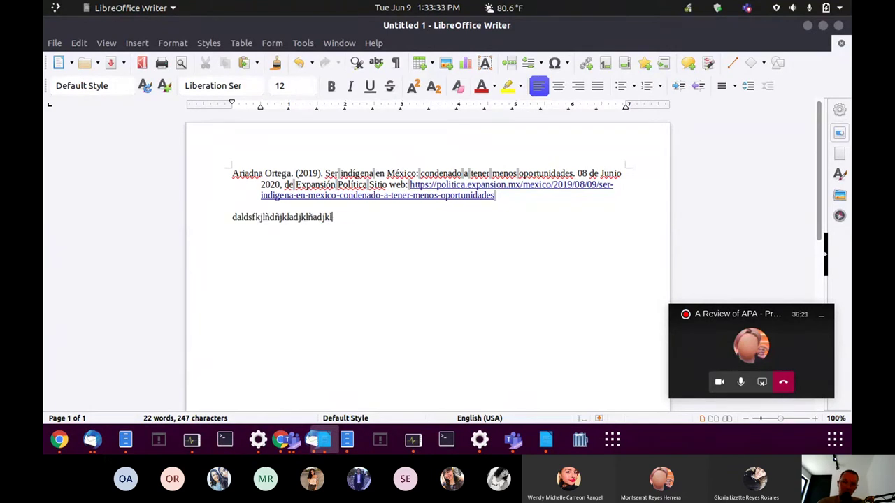
pyautogui.write('ñ adsjklñ fjlñ adjkñajklñadjladsjladsfjkladsadsfjjadsjladsjladsjklñadsjk')
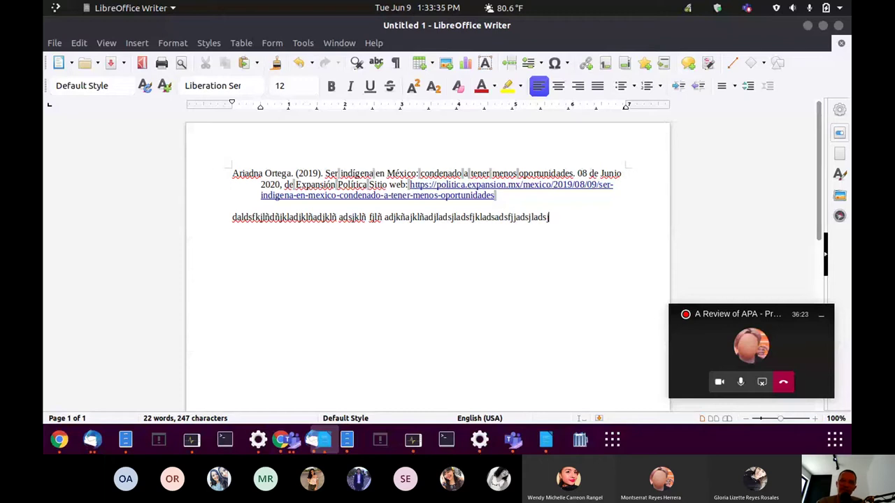
pyautogui.write('lñ ajklñ adjkl adjl adjladjladkadj afsf')
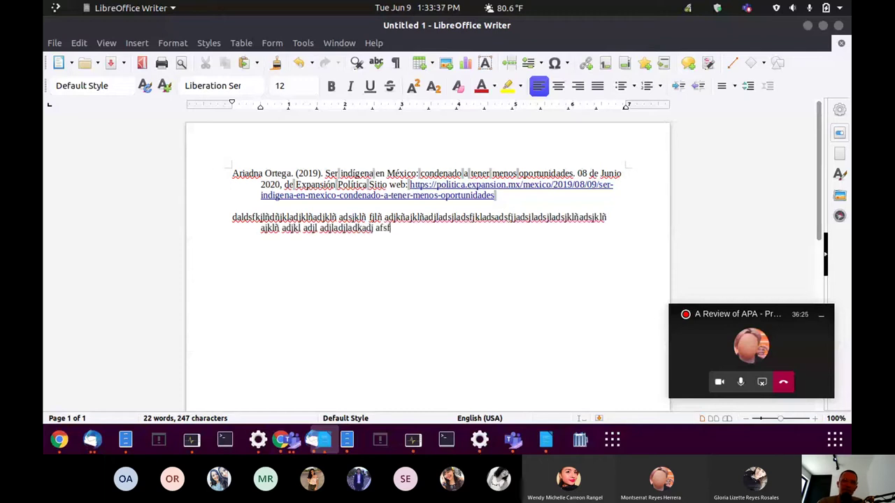
pyautogui.write('adsjklasjdfjasfjkasfjkadsjkl adsjkfadjadsj adsfadfjl')
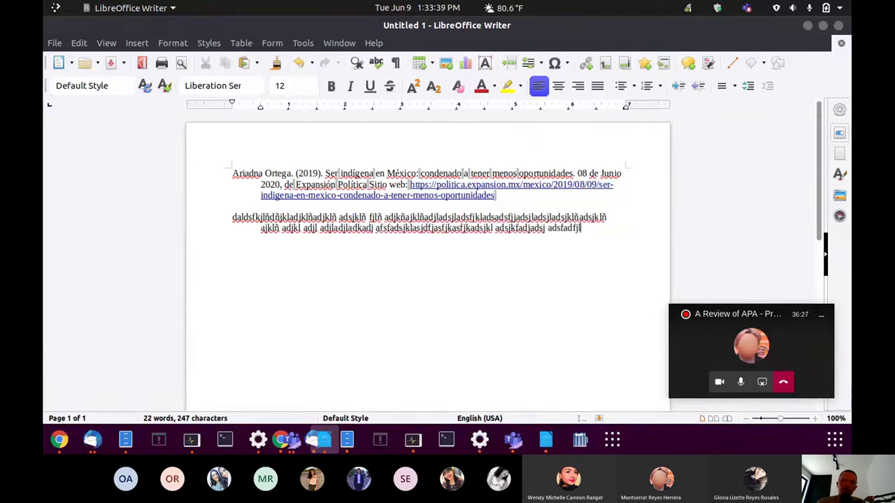
pyautogui.write('adsfñjadñjkadsjkñ dñjksk')
pyautogui.press('Return')
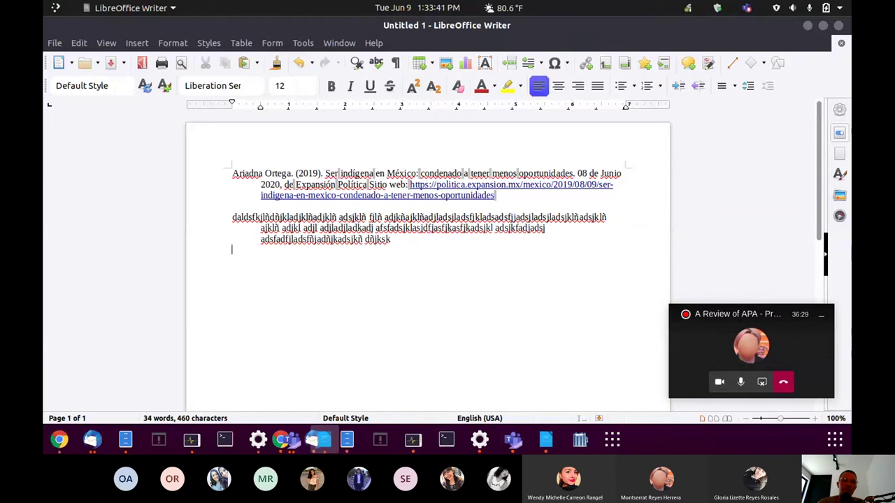
pyautogui.press('Return')
pyautogui.write('dsklñadjñdasfjkladsjdasfklñadsjfadjkl')
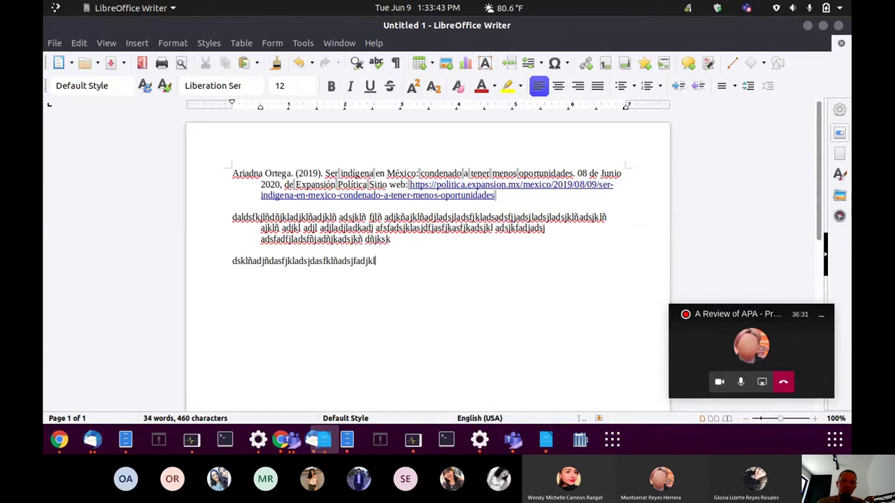
pyautogui.write('adsfjkadsfjkdasfj dfasjladsfjadsfadsfñjkladsjkladjklñ ajklñads')
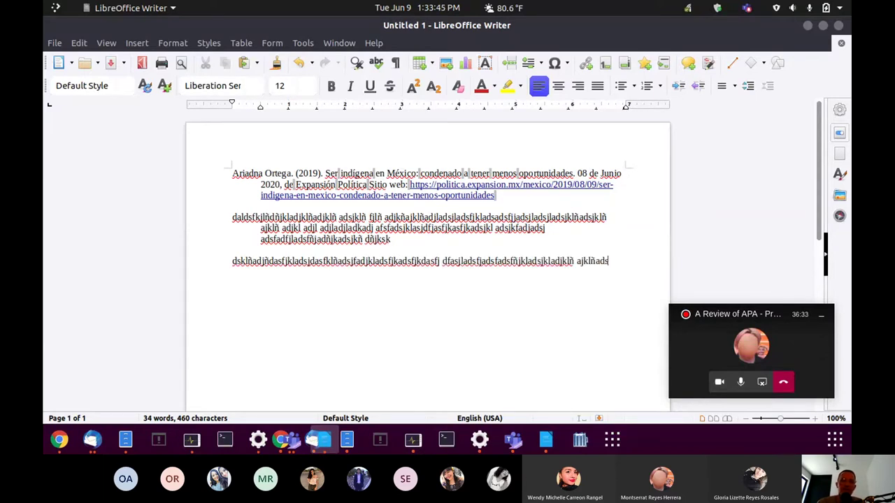
pyautogui.write('ñjl adsjklñadsjladslñasfladfldafljasfl kadsjljkafjñ')
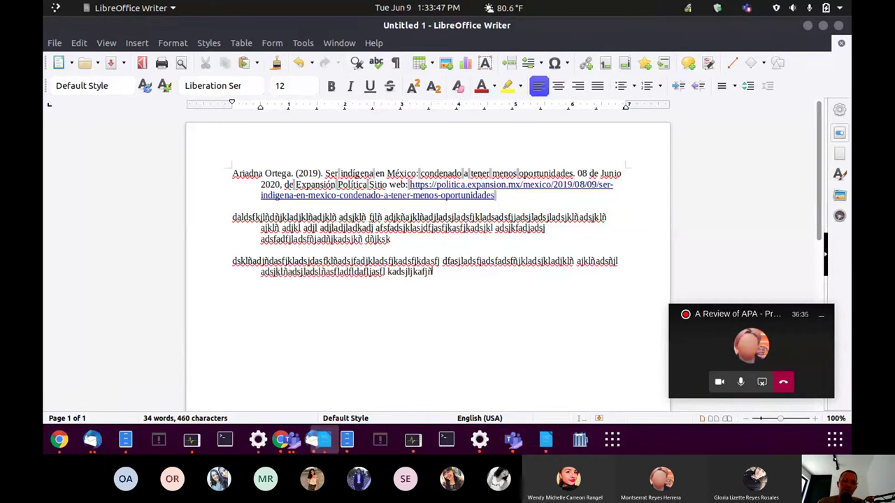
pyautogui.write(' adsjkfladkñ adl dsfk')
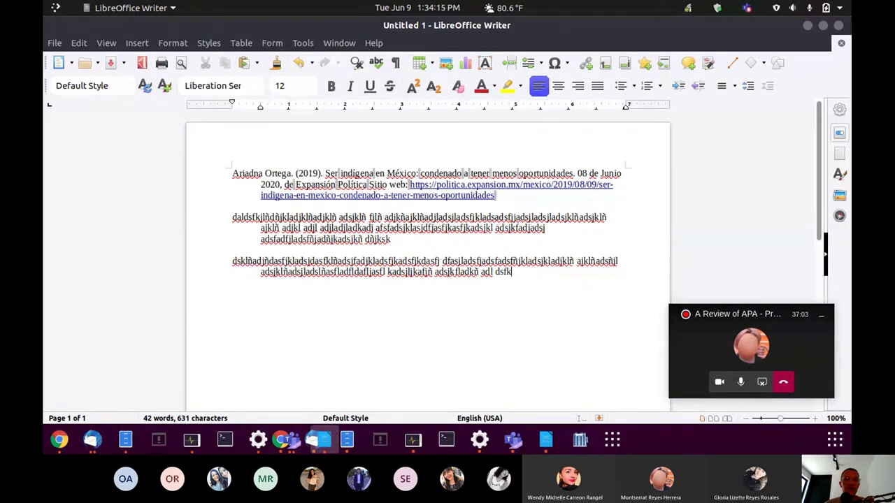
pyautogui.click(232, 173)
pyautogui.press('Return')
# Step: Type the heading 'Reference' on the empty line above the citation
pyautogui.press('Up')
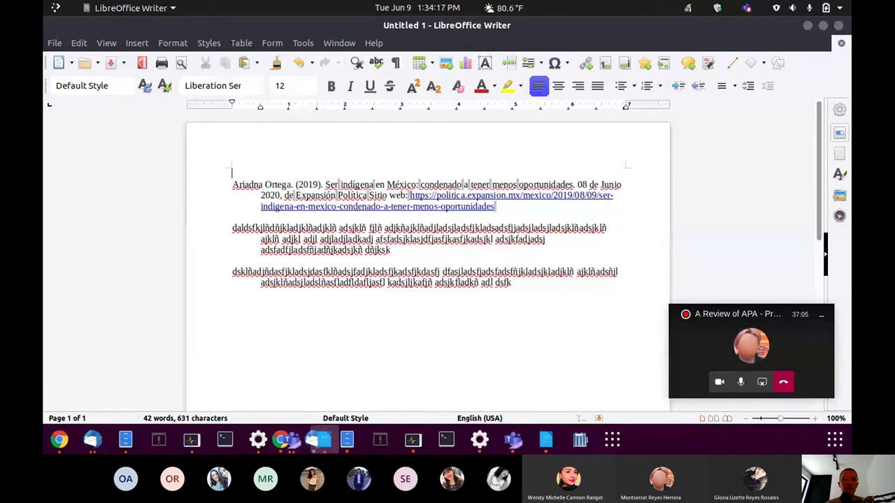
pyautogui.write('Reference')
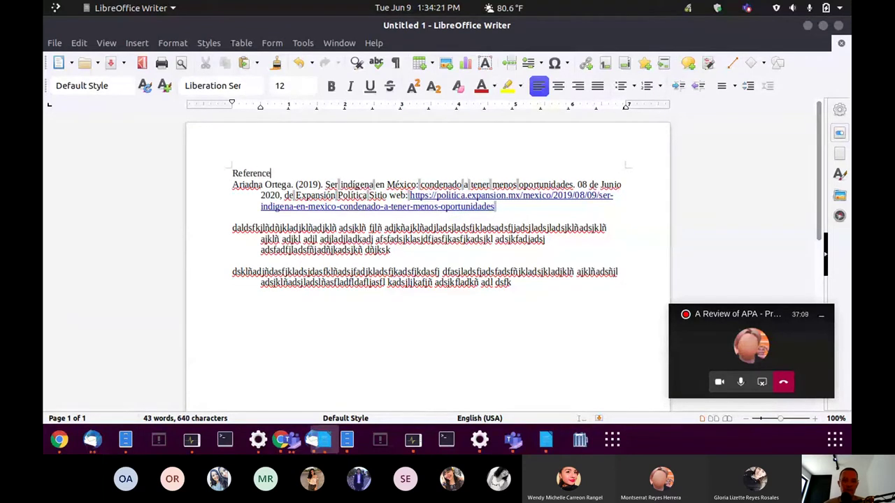
pyautogui.hotkey('shift', 'Left')
pyautogui.hotkey('shift', 'Left')
pyautogui.hotkey('shift', 'Left')
pyautogui.hotkey('shift', 'Left')
pyautogui.hotkey('shift', 'Left')
pyautogui.hotkey('shift', 'Left')
pyautogui.hotkey('shift', 'Left')
pyautogui.hotkey('shift', 'Left')
pyautogui.hotkey('shift', 'Left')
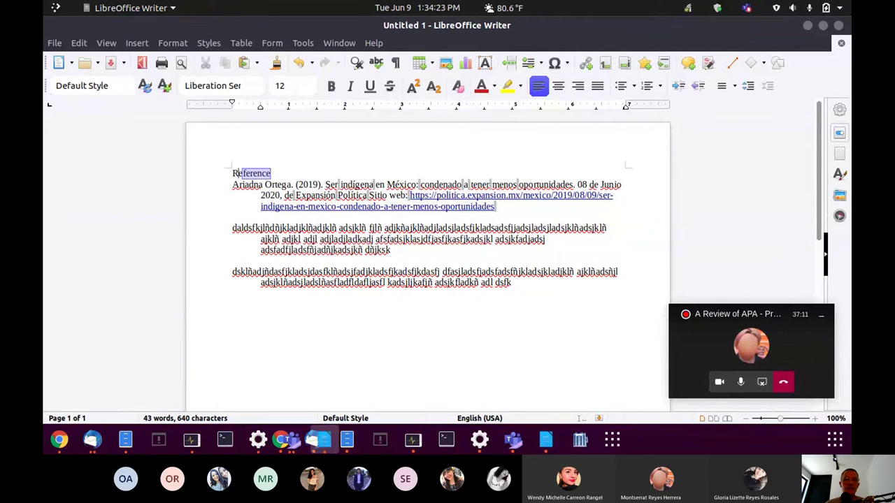
pyautogui.rightClick(465, 217)
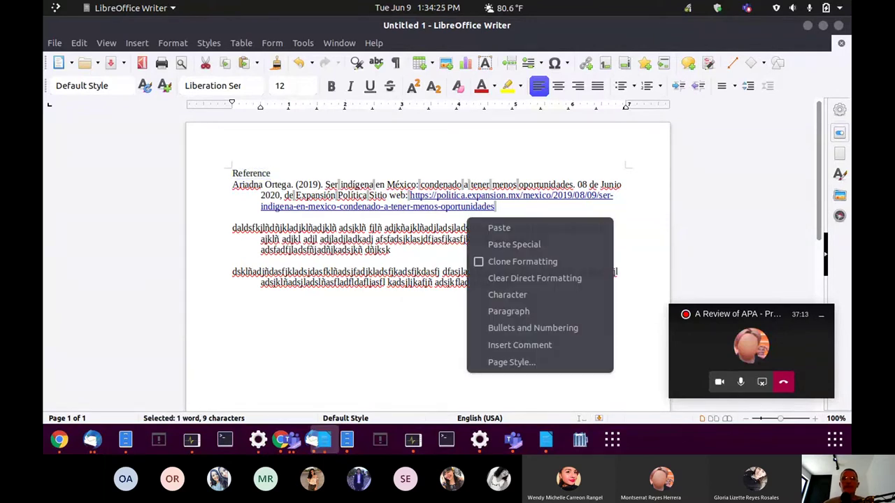
pyautogui.press('Escape')
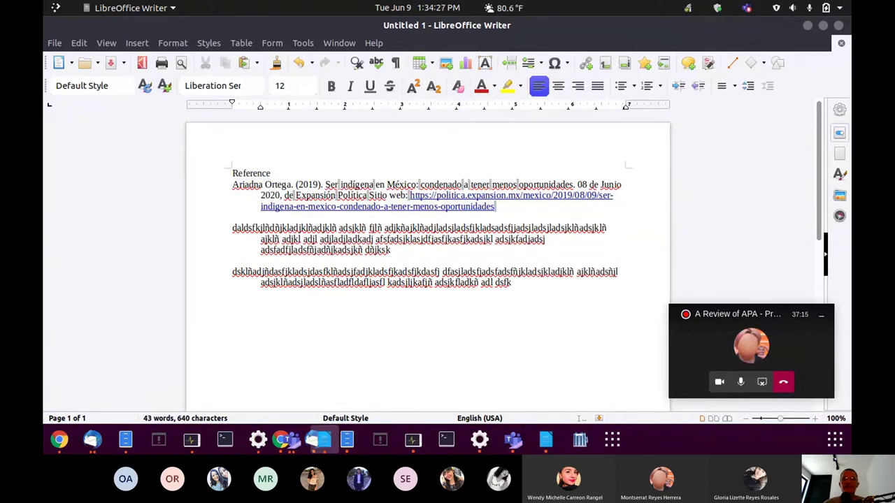
# Step: Centre and bold the 'Reference' heading, adding a blank line beneath it
pyautogui.click(559, 85)
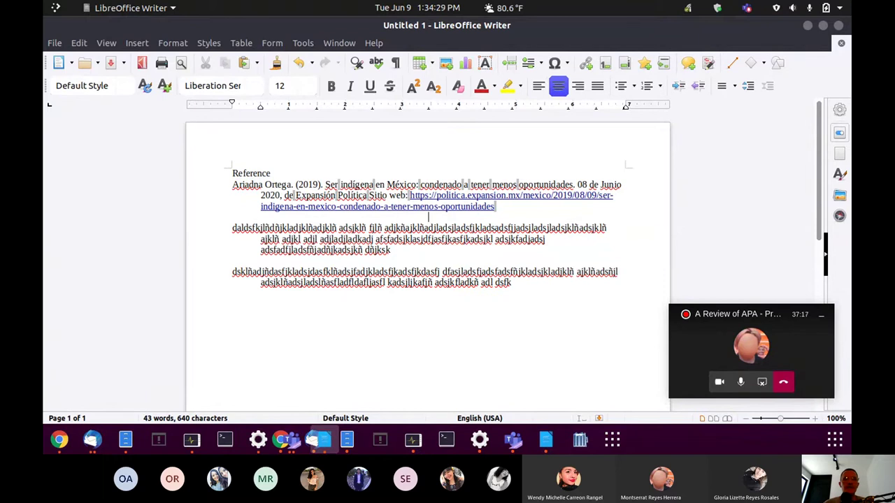
pyautogui.press('Up')
pyautogui.press('Up')
pyautogui.press('Up')
pyautogui.press('Up')
pyautogui.click(558, 86)
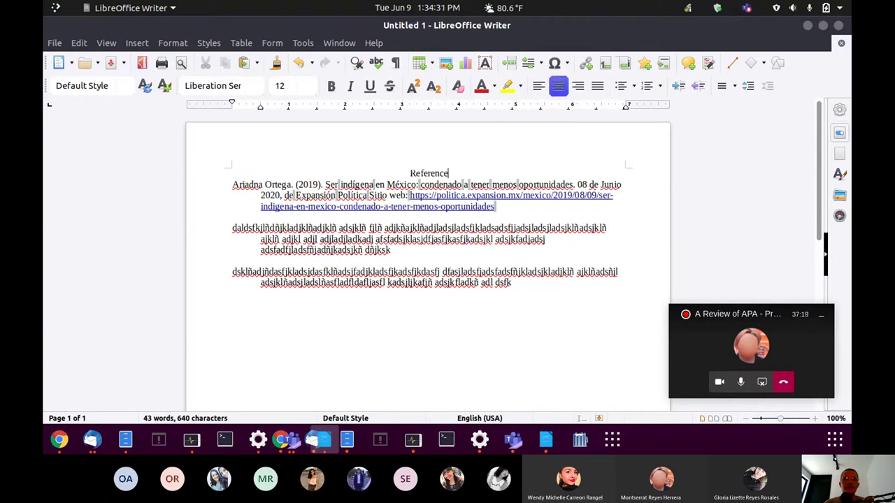
pyautogui.hotkey('shift', 'Home')
pyautogui.hotkey('ctrl', 'b')
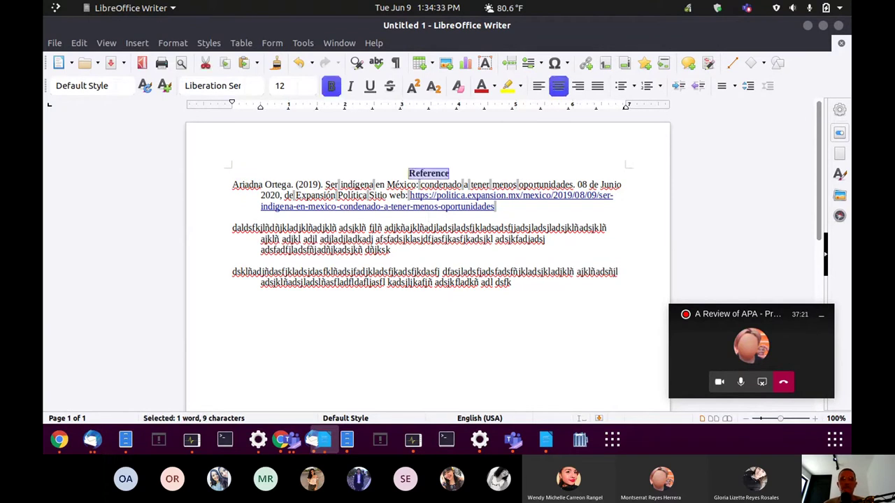
pyautogui.press('End')
pyautogui.press('Return')
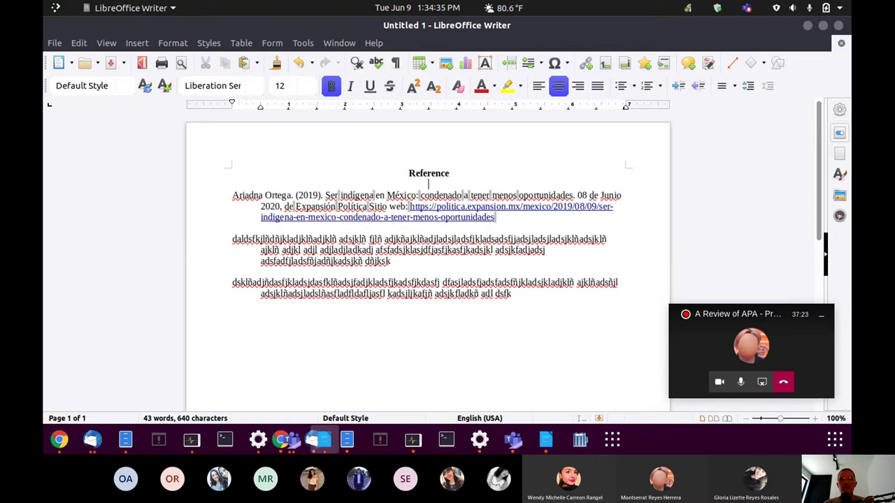
# Step: Apply single line spacing (1) to all text in the document
pyautogui.hotkey('ctrl', 'a')
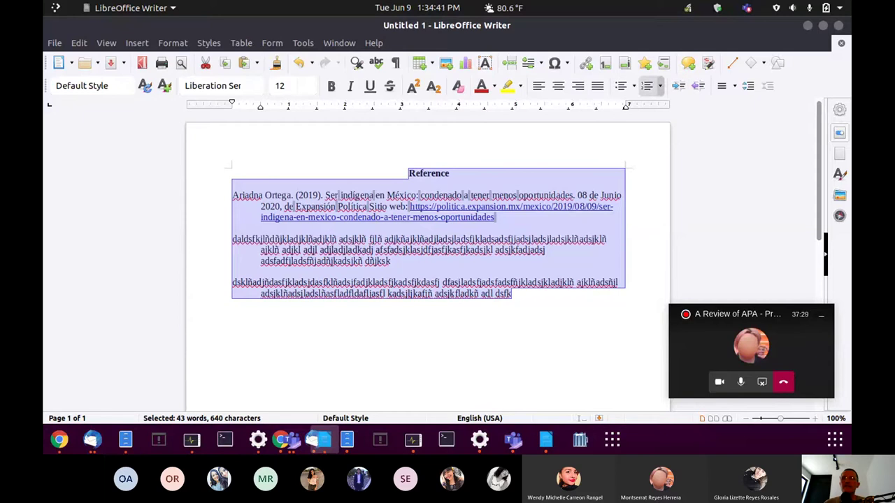
pyautogui.click(748, 85)
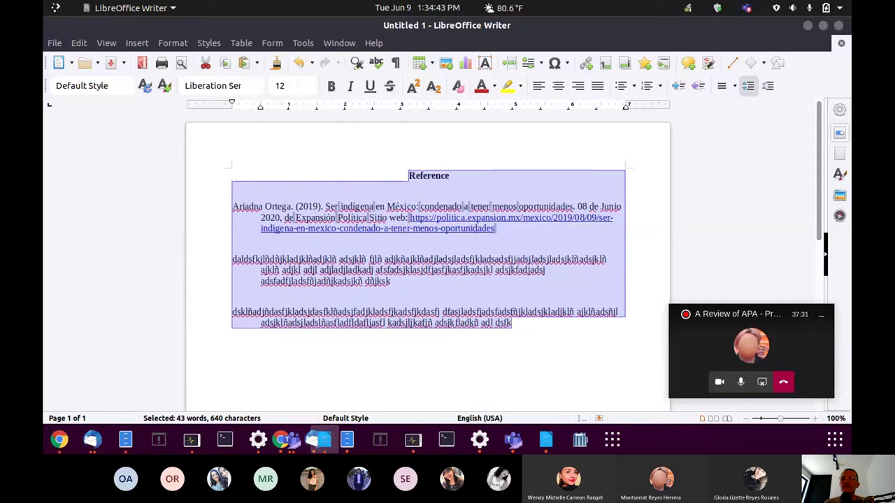
pyautogui.click(748, 85)
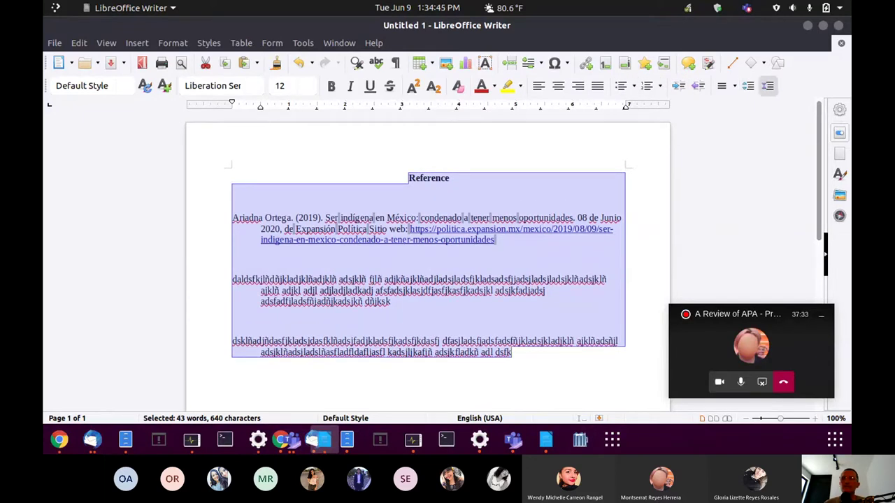
pyautogui.click(767, 85)
pyautogui.click(767, 85)
pyautogui.click(725, 85)
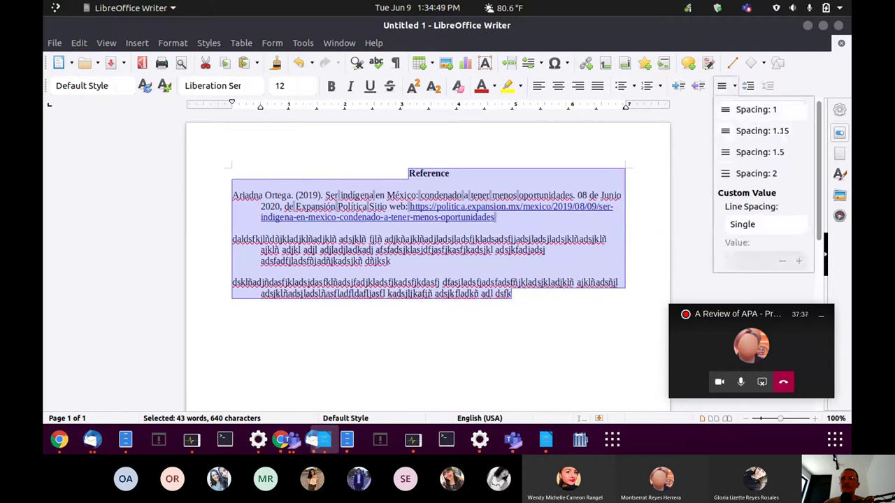
pyautogui.click(755, 109)
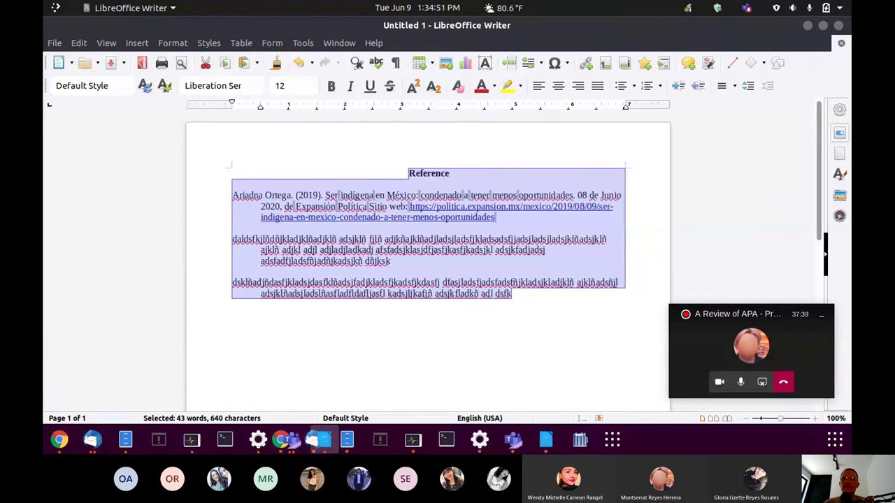
# Step: Deselect the text, place the cursor below the heading, and minimise Writer
pyautogui.click(428, 172)
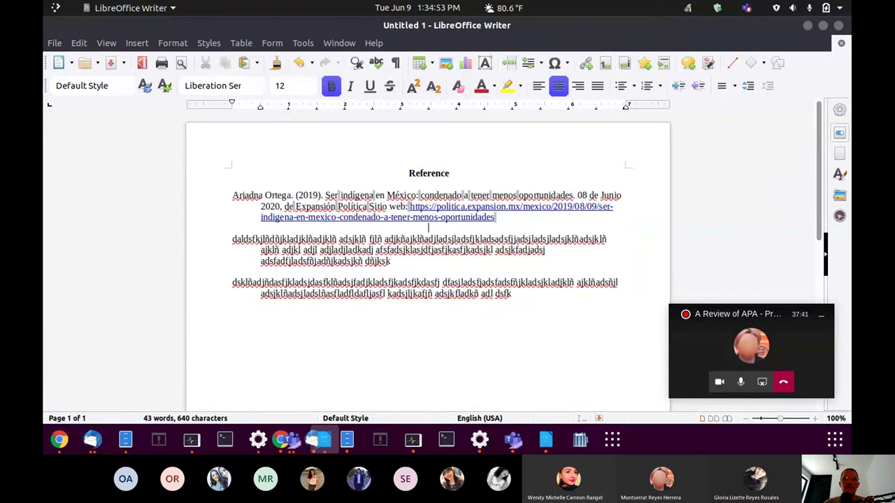
pyautogui.click(428, 227)
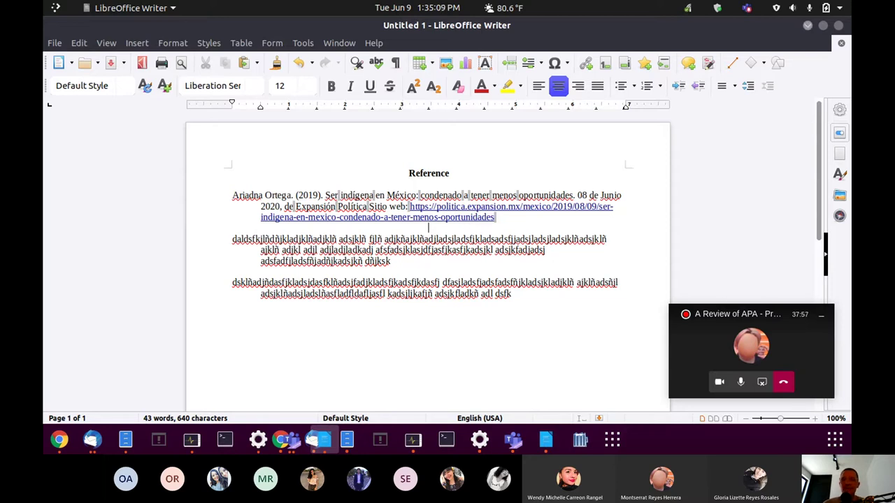
pyautogui.press('super+h')
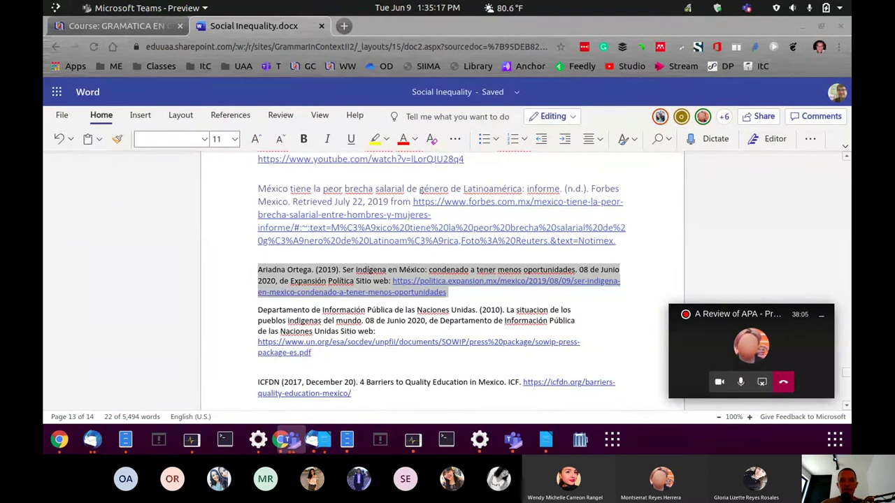
# Step: Scroll through the Social Inequality references, then switch to the Microsoft Teams window
pyautogui.scroll(5, 442, 280)
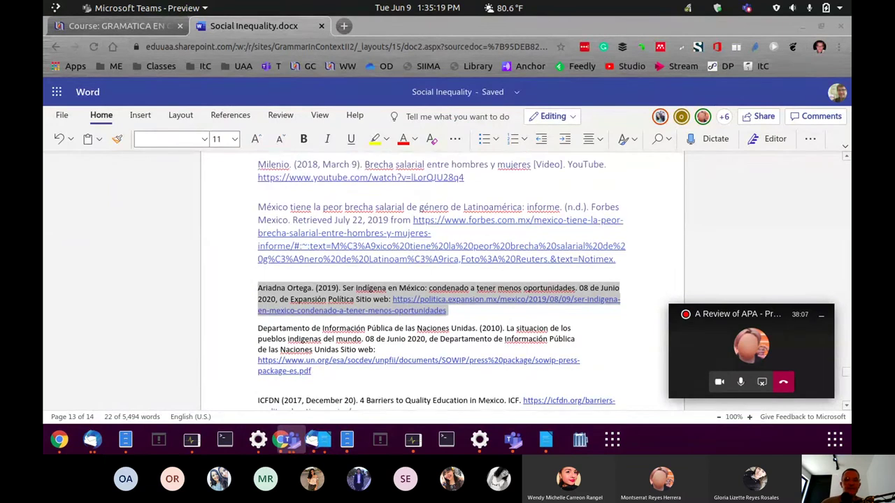
pyautogui.scroll(-3, 442, 280)
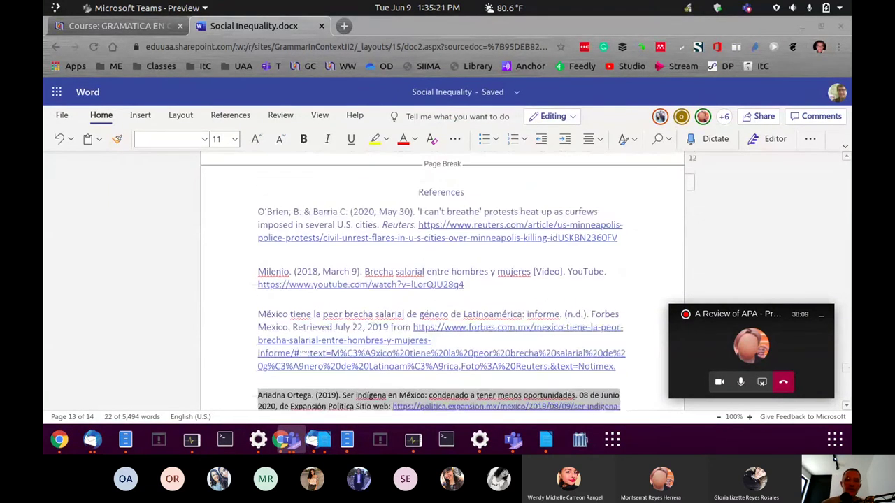
pyautogui.scroll(-2, 442, 279)
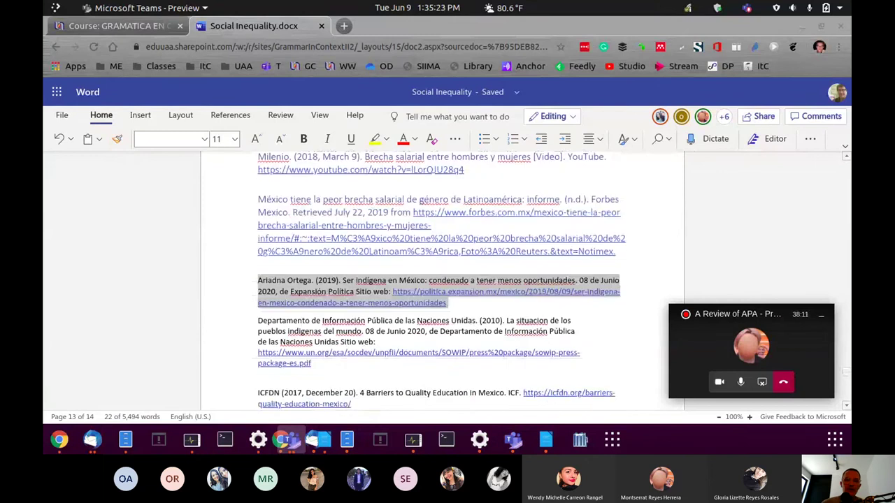
pyautogui.scroll(2, 442, 279)
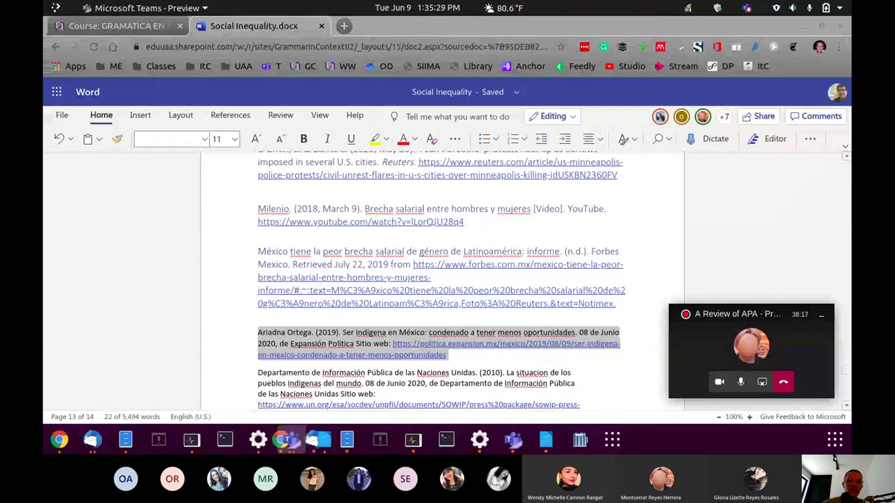
pyautogui.scroll(-3, 442, 280)
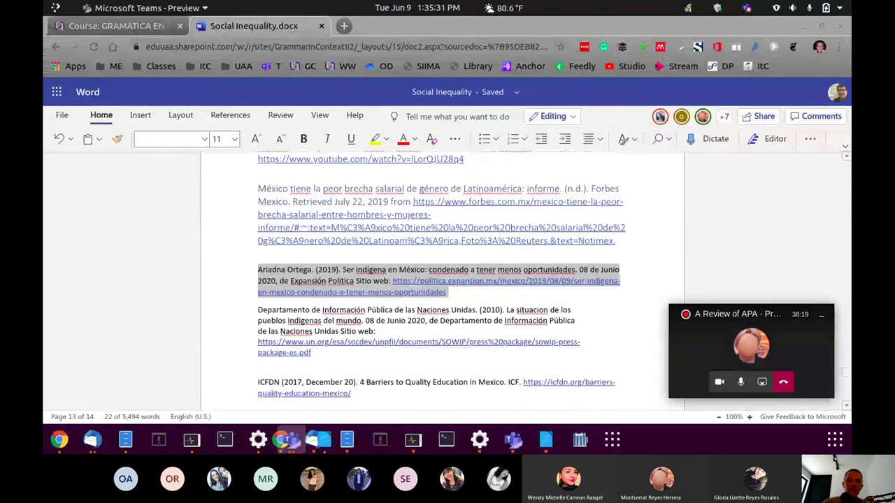
pyautogui.scroll(-1, 442, 279)
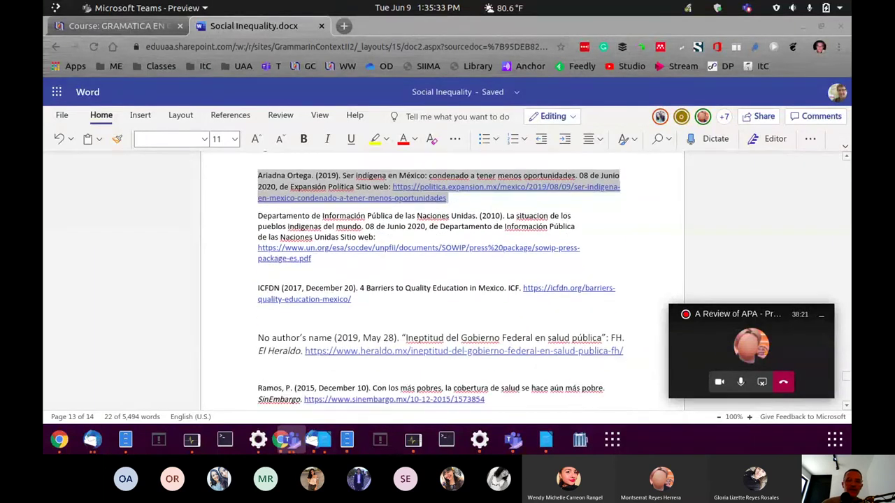
pyautogui.scroll(-2, 442, 280)
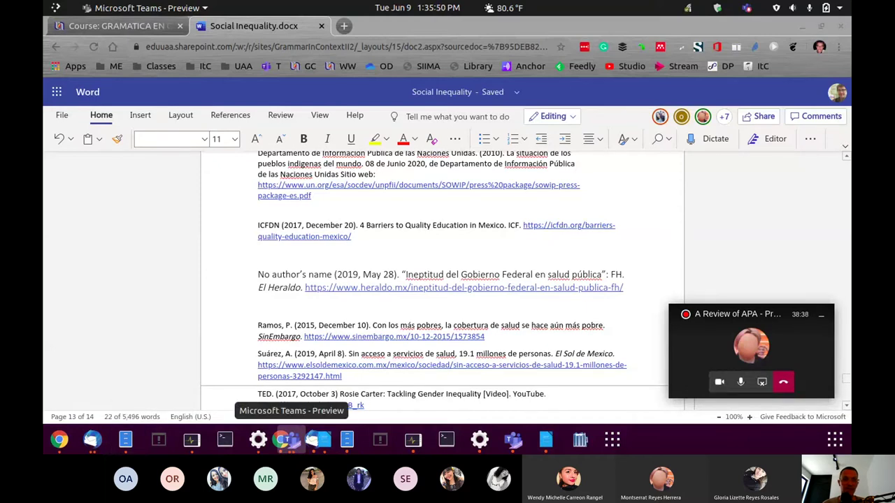
pyautogui.click(292, 440)
pyautogui.click(263, 384)
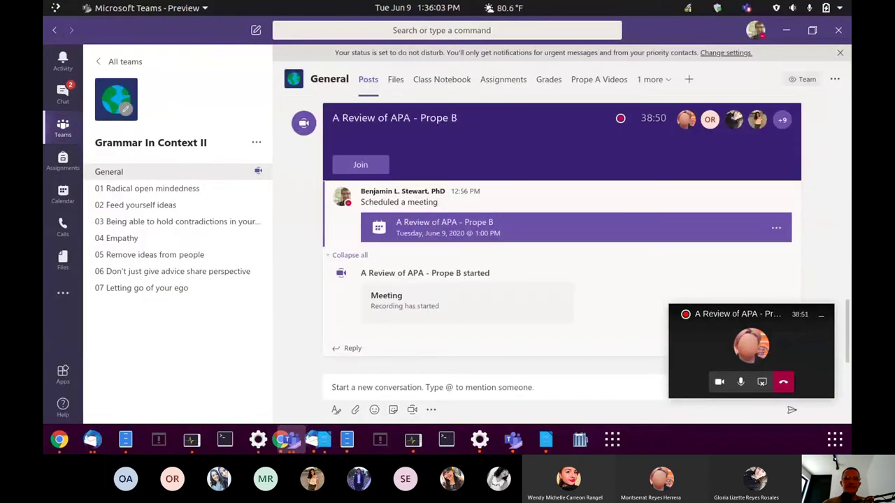
# Step: Scroll through the Grammar In Context II General posts, then open a new Chrome tab
pyautogui.scroll(10, 560, 231)
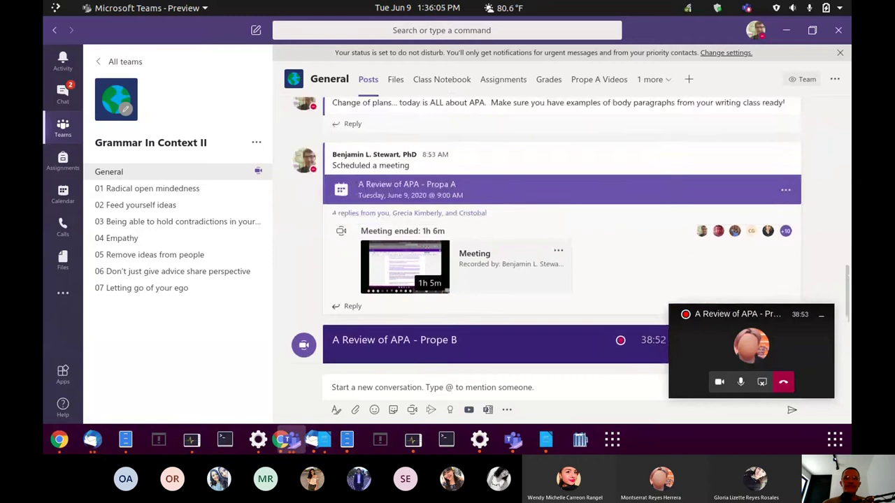
pyautogui.scroll(5, 560, 231)
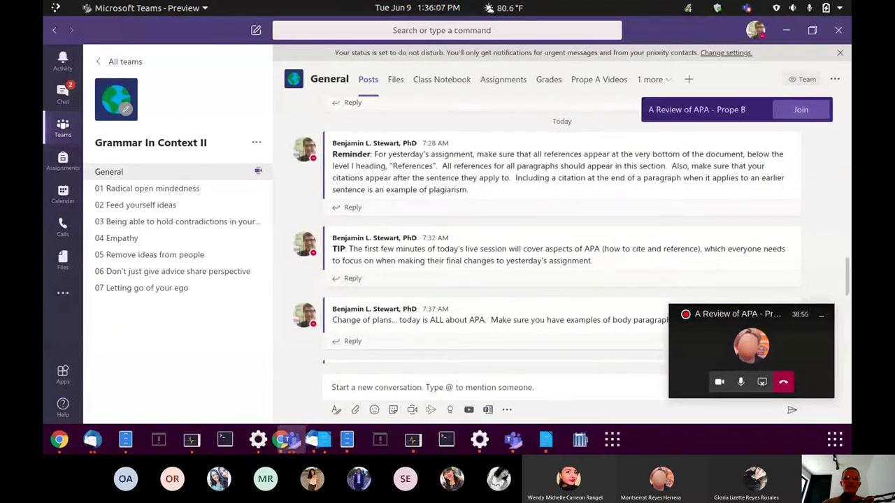
pyautogui.scroll(3, 560, 230)
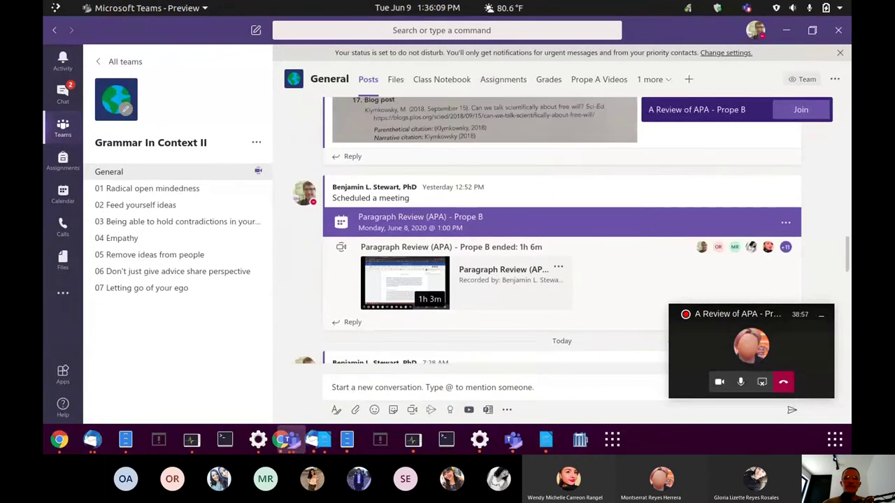
pyautogui.scroll(-10, 559, 231)
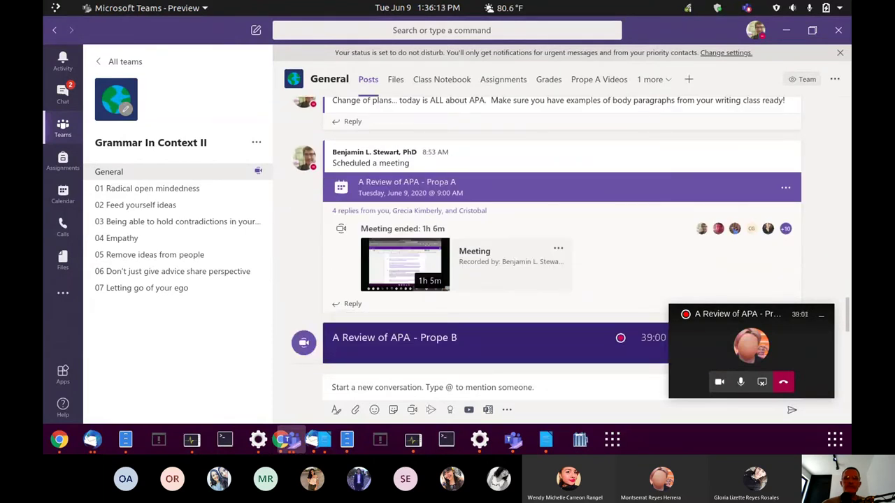
pyautogui.scroll(-3, 560, 231)
pyautogui.scroll(3, 560, 230)
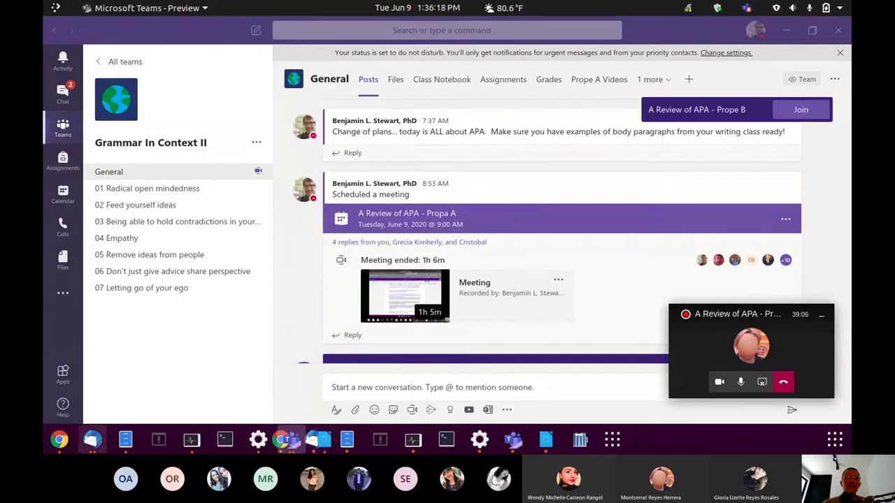
pyautogui.click(59, 440)
pyautogui.hotkey('ctrl', 't')
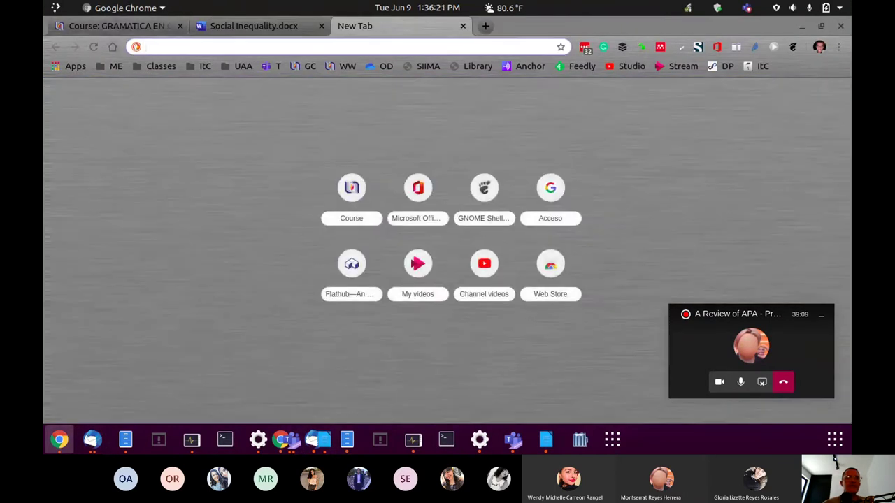
# Step: Open the 'Publication Manual of the APA' Sway from Office home and copy its share link
pyautogui.click(417, 187)
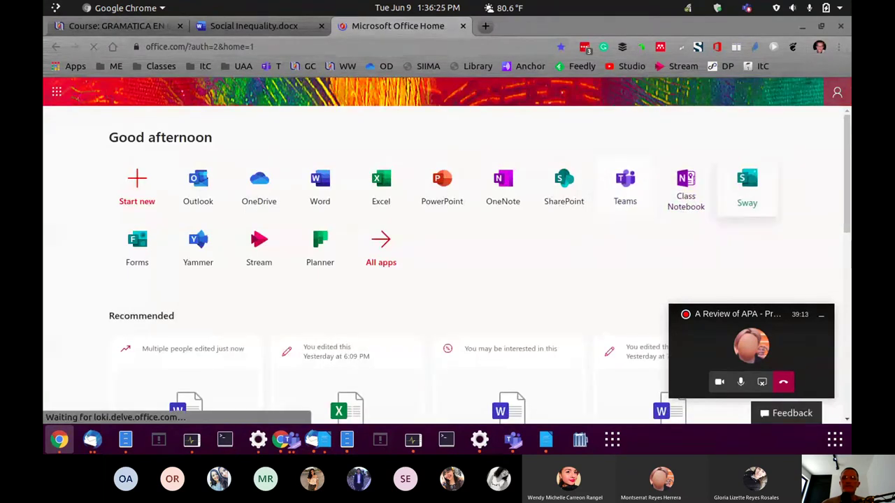
pyautogui.click(747, 185)
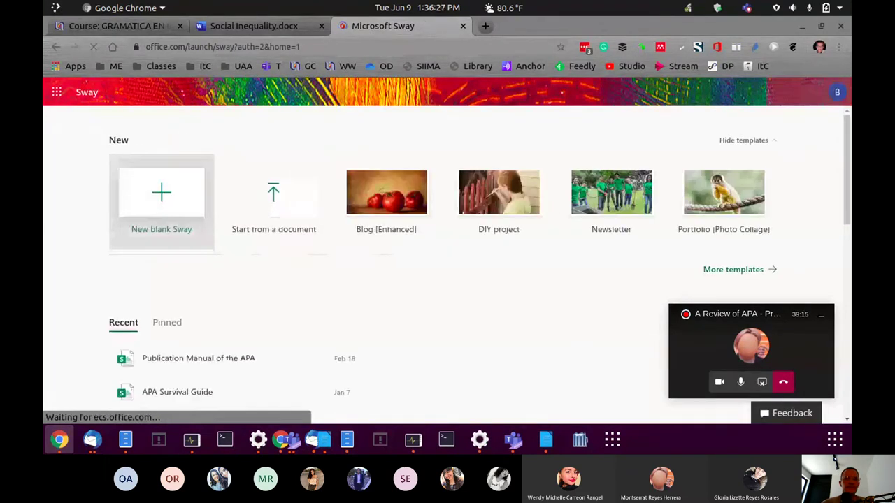
pyautogui.click(199, 358)
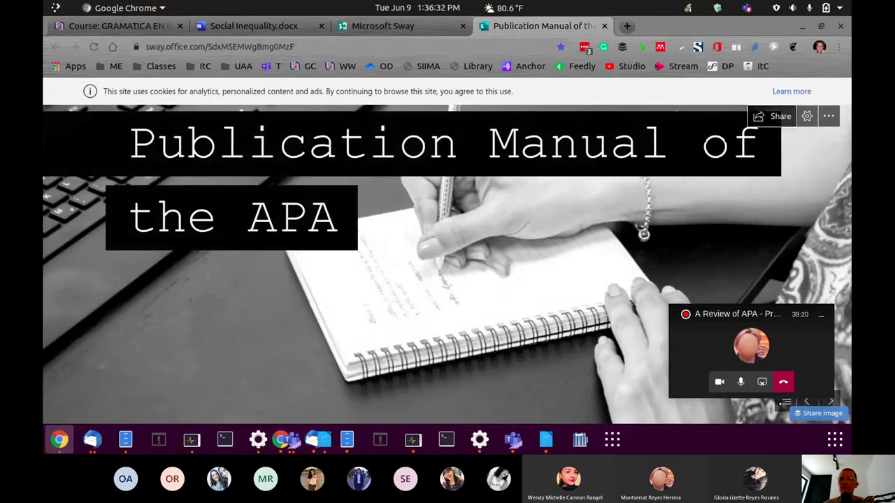
pyautogui.click(776, 116)
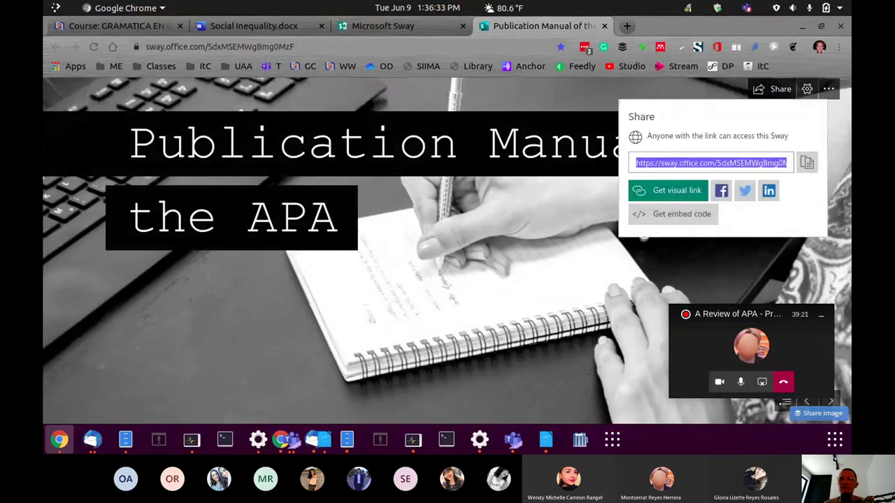
pyautogui.click(807, 162)
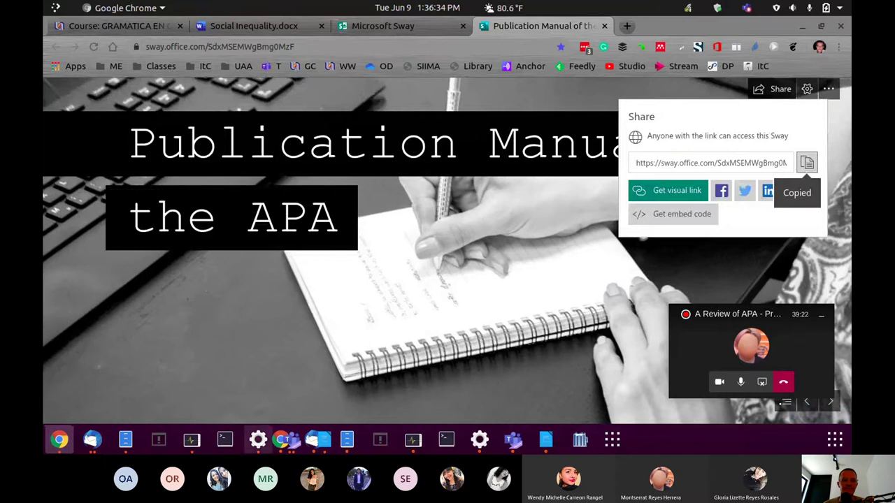
# Step: Post the APA Publication Manual Sway link in the Teams class channel, then return to the Sway
pyautogui.click(288, 439)
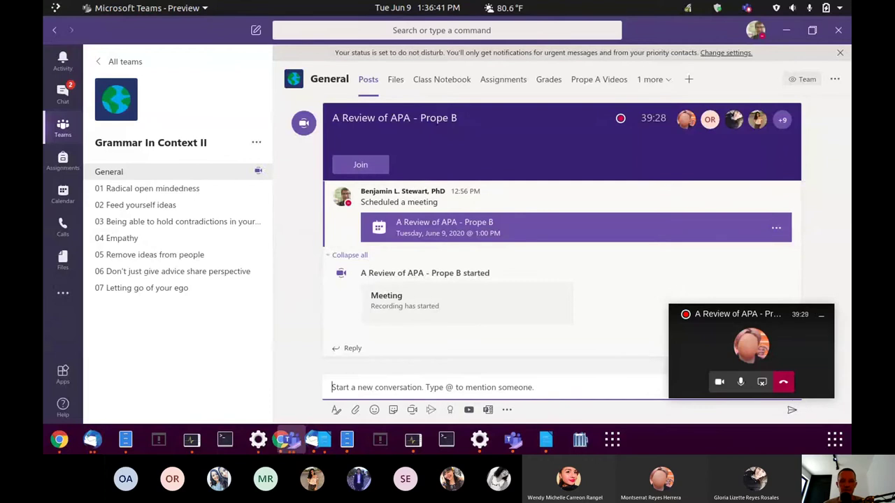
pyautogui.hotkey('ctrl', 'v')
pyautogui.press('Return')
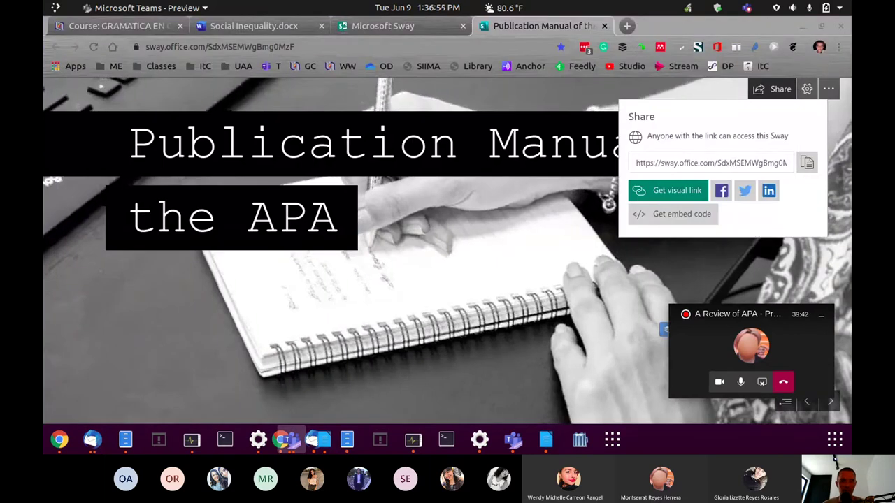
pyautogui.click(59, 440)
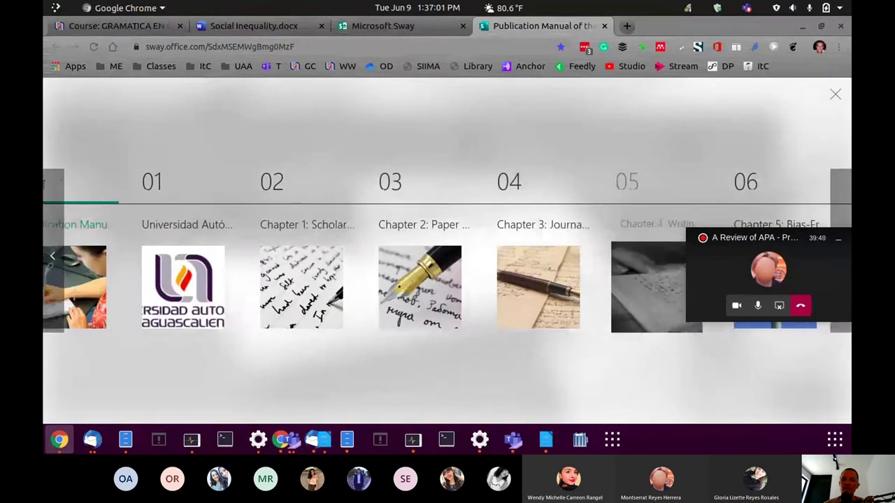
# Step: Browse the Sway's opening slides and chapter overview, then jump to Chapter 10: Reference Examples
pyautogui.scroll(-5, 447, 287)
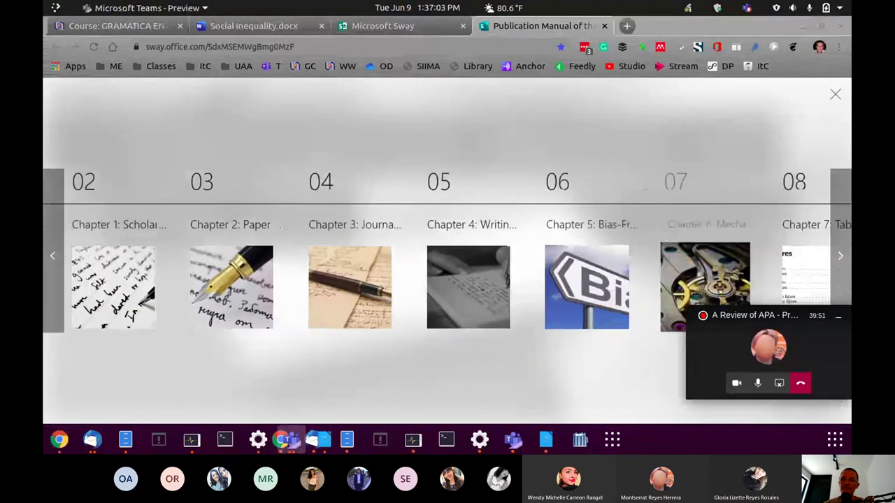
pyautogui.scroll(-2, 448, 287)
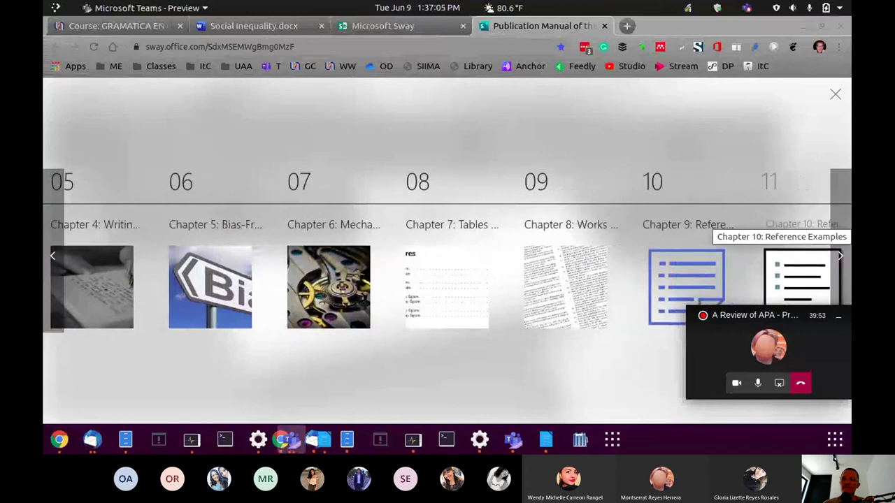
pyautogui.press('Escape')
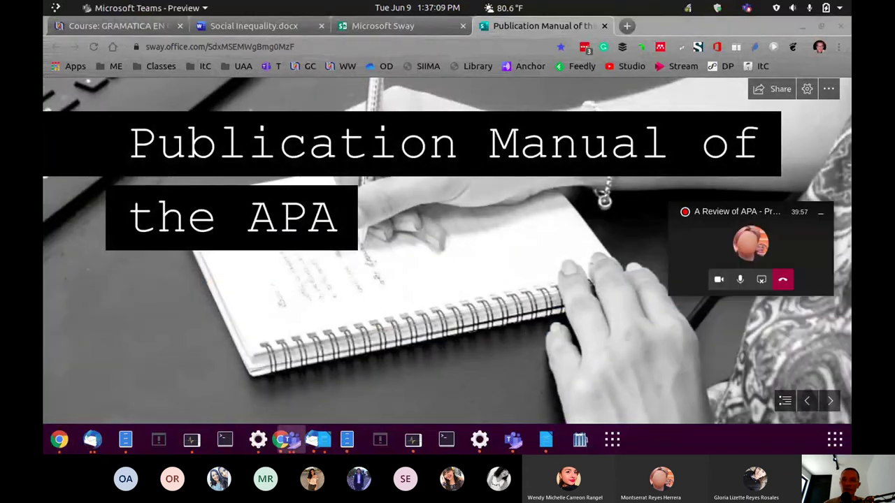
pyautogui.press('Right')
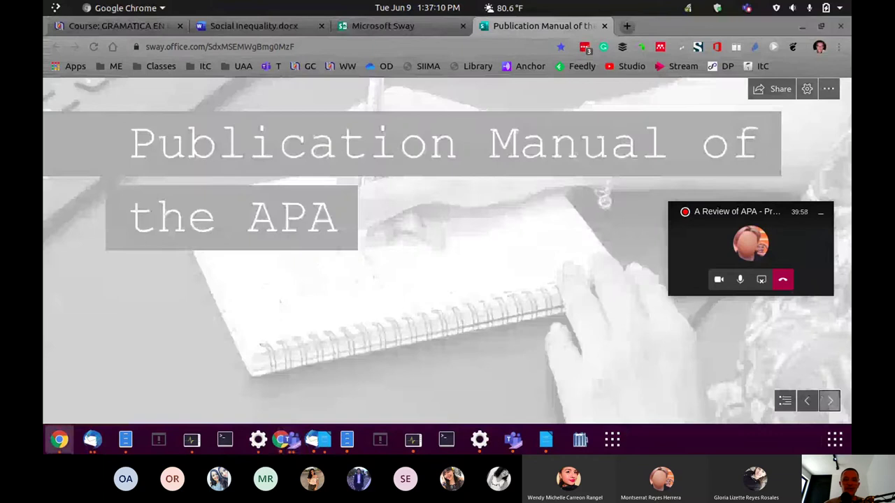
pyautogui.press('Right')
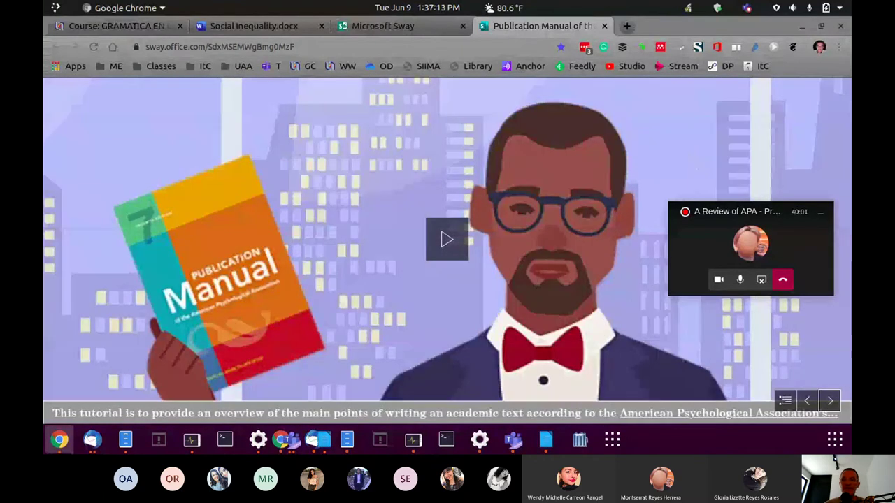
pyautogui.click(784, 400)
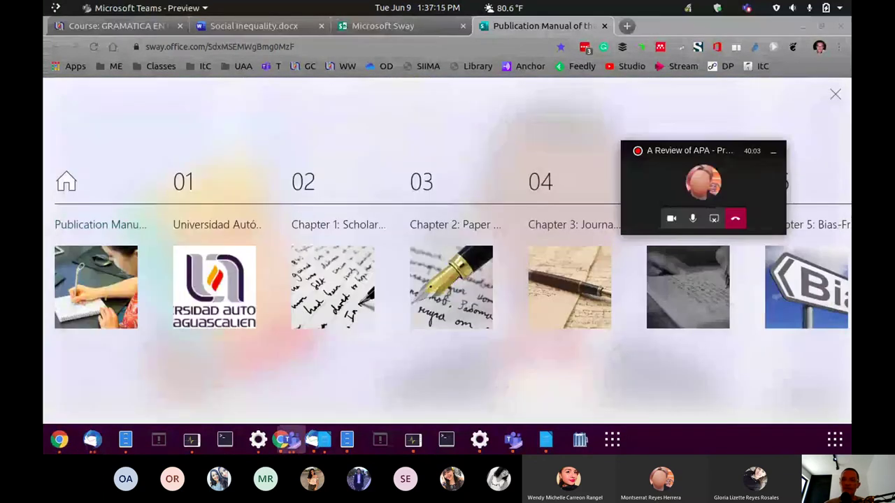
pyautogui.scroll(-5, 447, 287)
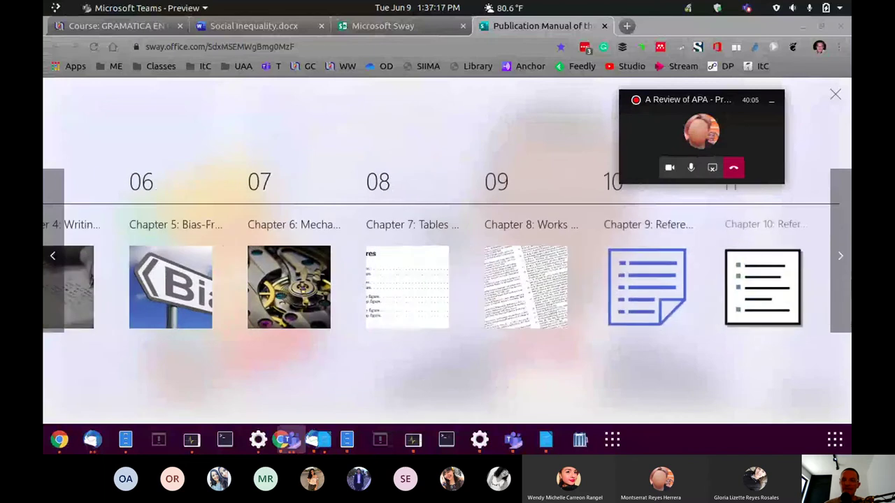
pyautogui.press('Escape')
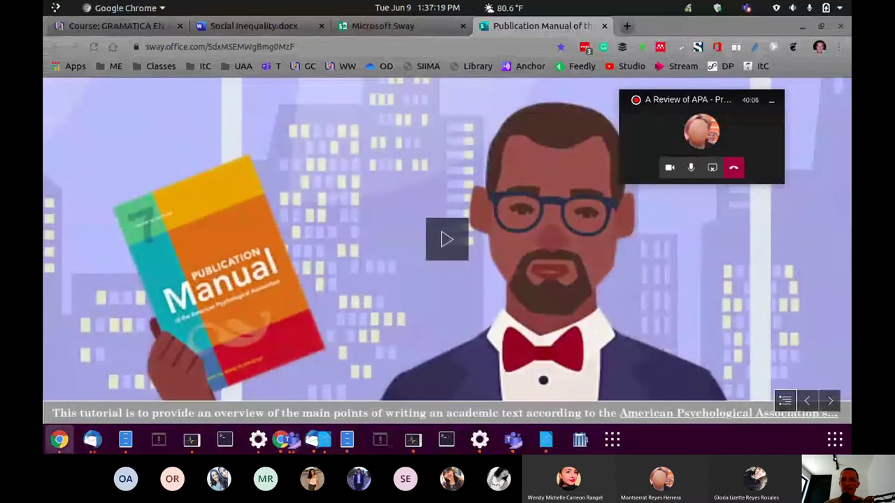
pyautogui.click(784, 400)
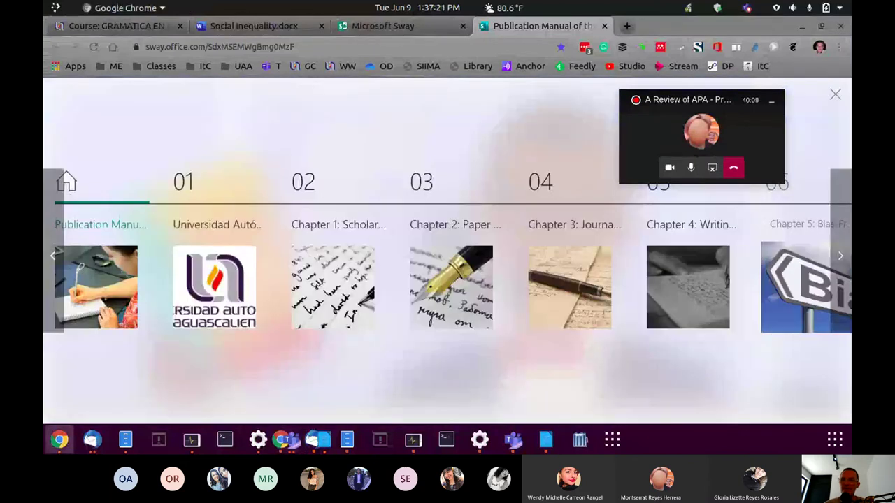
pyautogui.scroll(-5, 448, 287)
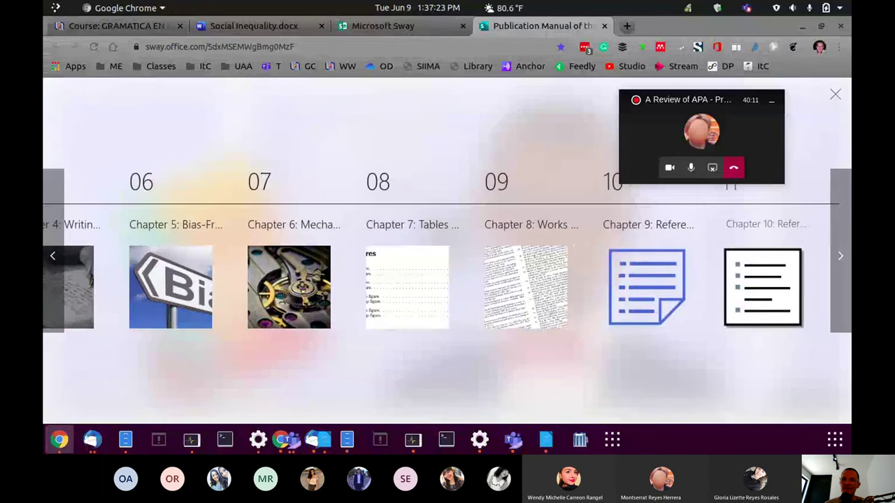
pyautogui.click(762, 286)
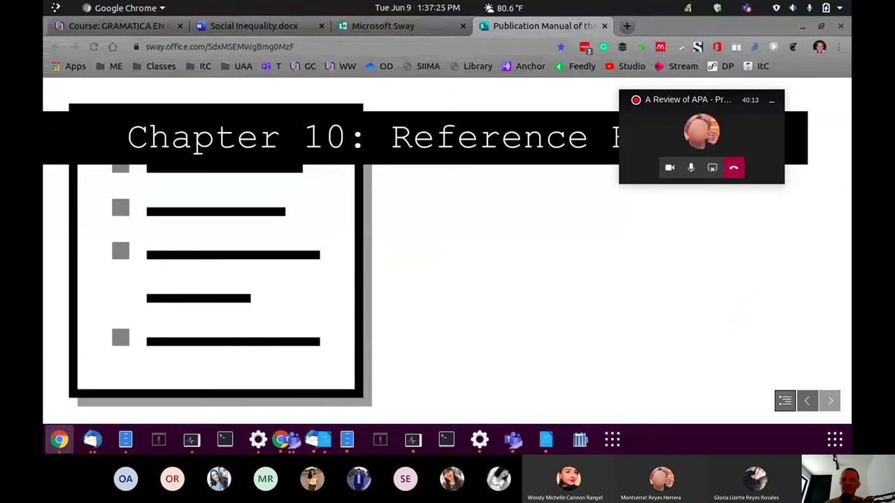
# Step: Page through the Chapter 10 slides to the 'Journal article, published in another language' example
pyautogui.click(830, 401)
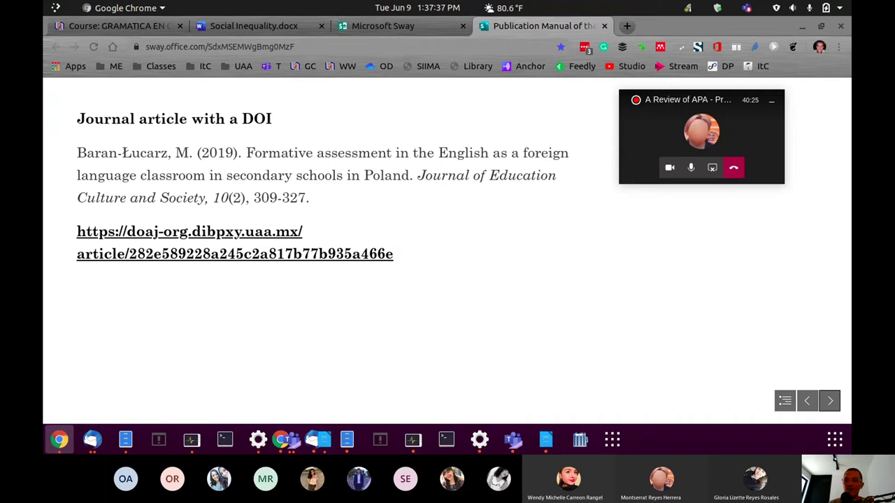
pyautogui.press('Right')
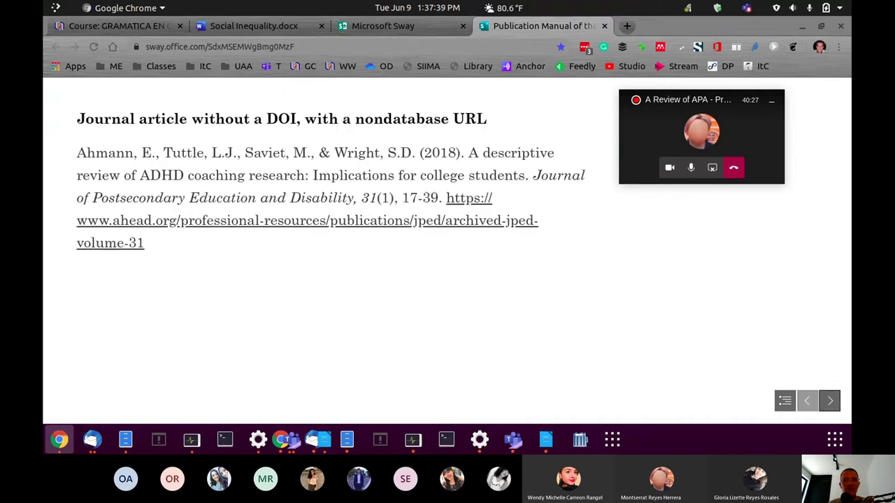
pyautogui.press('Right')
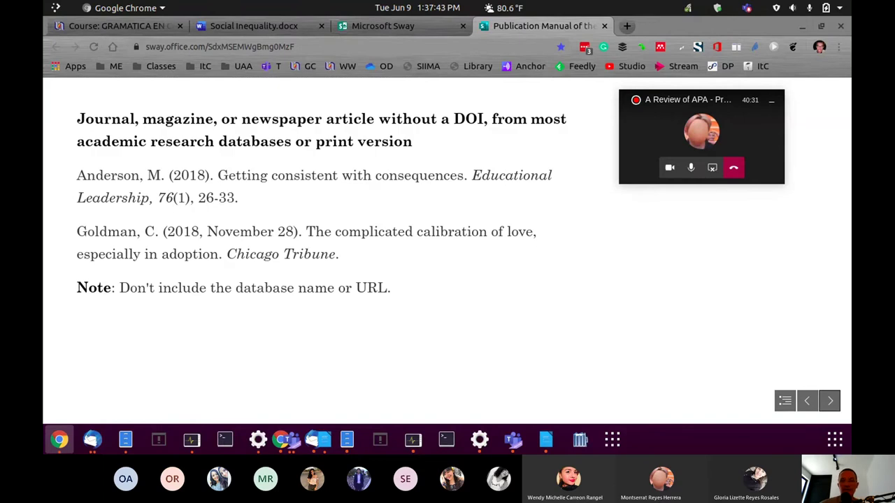
pyautogui.press('Right')
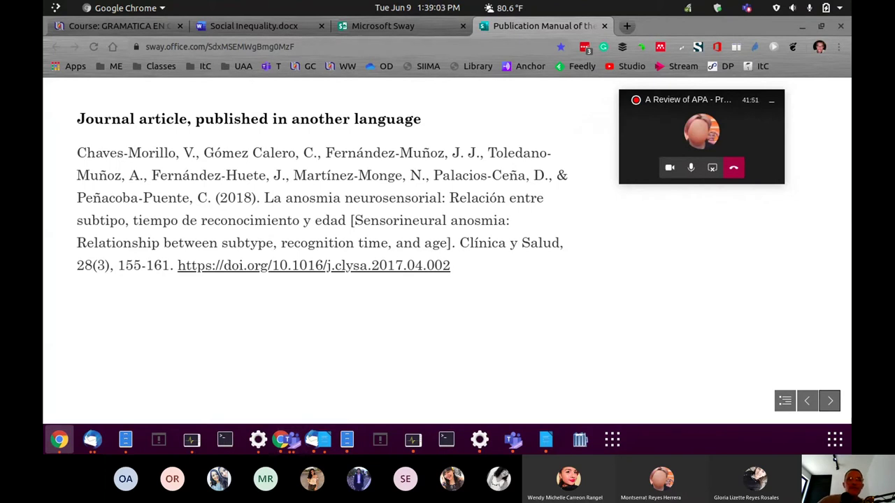
# Step: Switch to the Social Inequality document and scroll through its student paragraphs
pyautogui.click(383, 25)
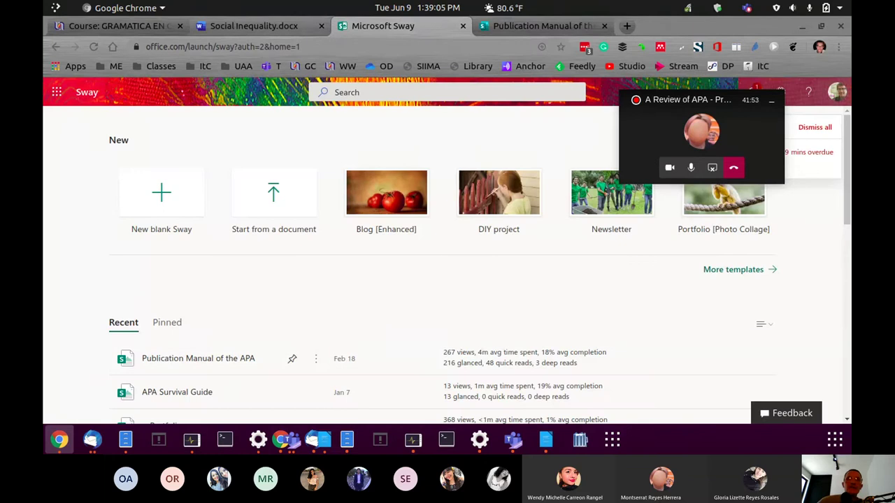
pyautogui.click(254, 26)
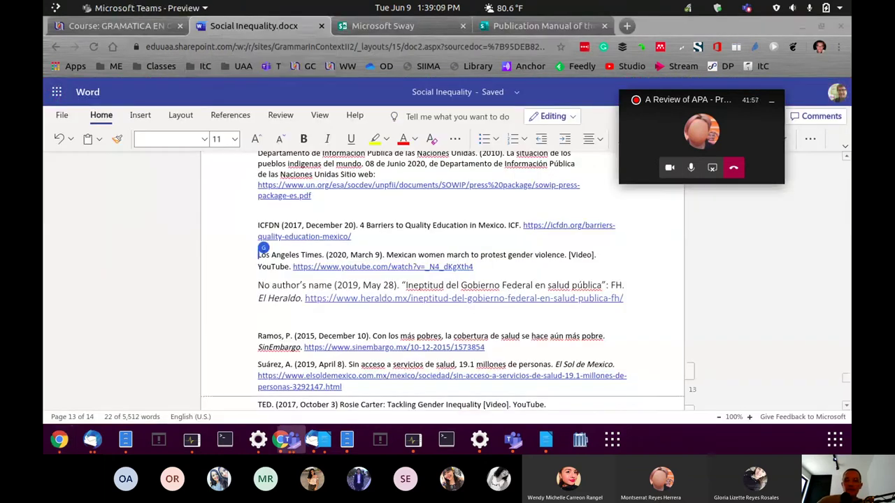
pyautogui.scroll(5, 271, 248)
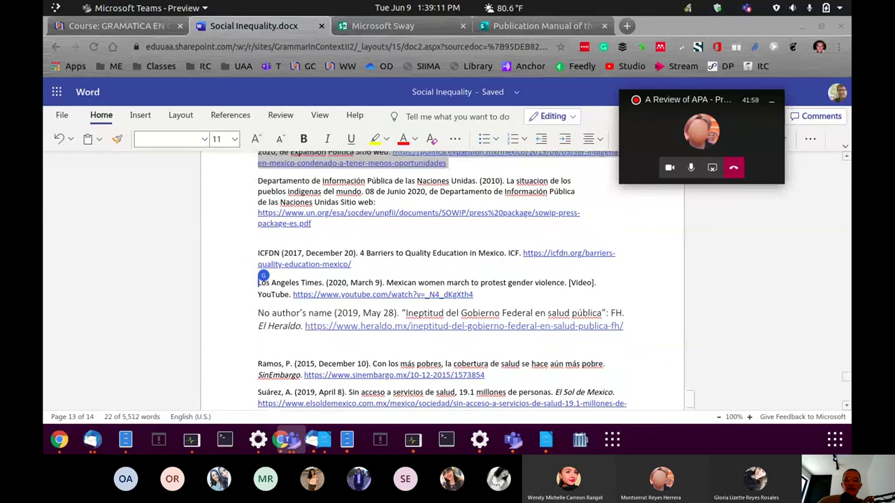
pyautogui.scroll(15, 263, 300)
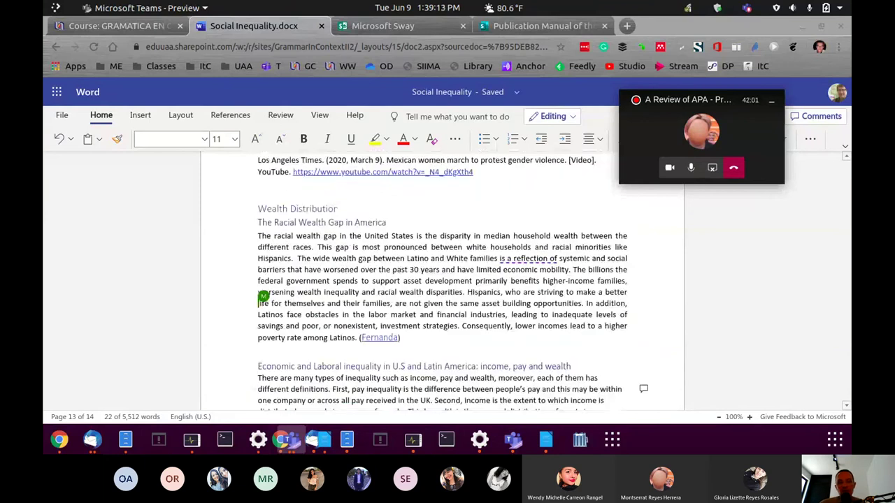
pyautogui.scroll(15, 263, 301)
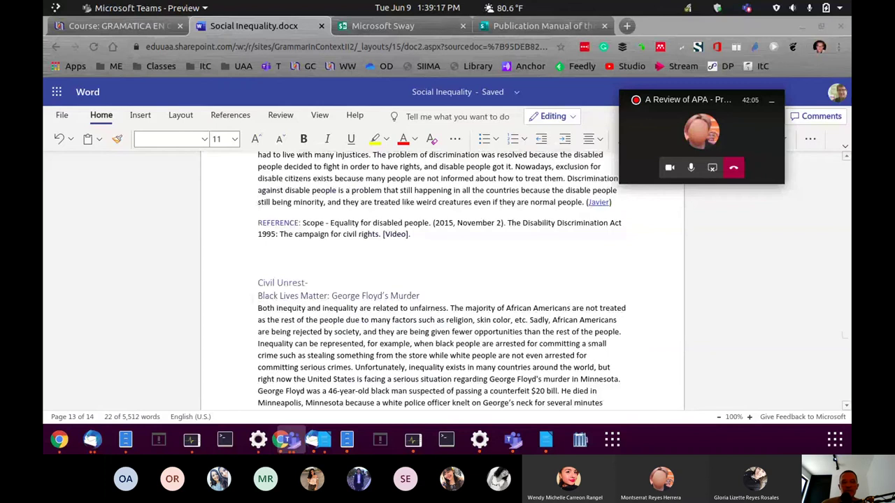
pyautogui.scroll(5, 442, 280)
pyautogui.scroll(-2, 442, 280)
pyautogui.scroll(-2, 442, 280)
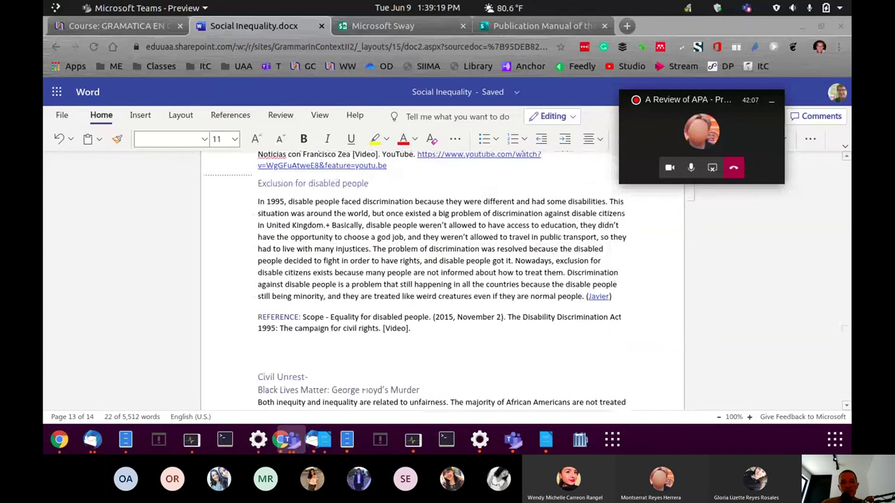
pyautogui.scroll(-10, 442, 279)
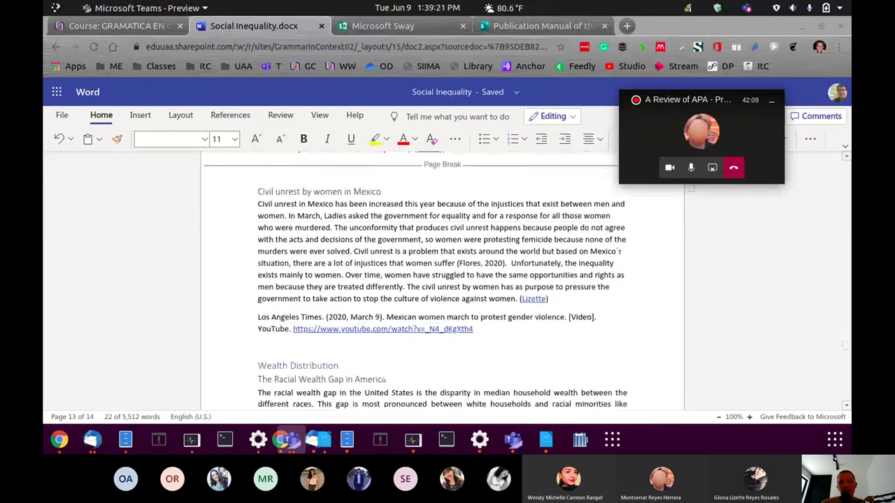
pyautogui.scroll(2, 442, 280)
pyautogui.scroll(4, 442, 280)
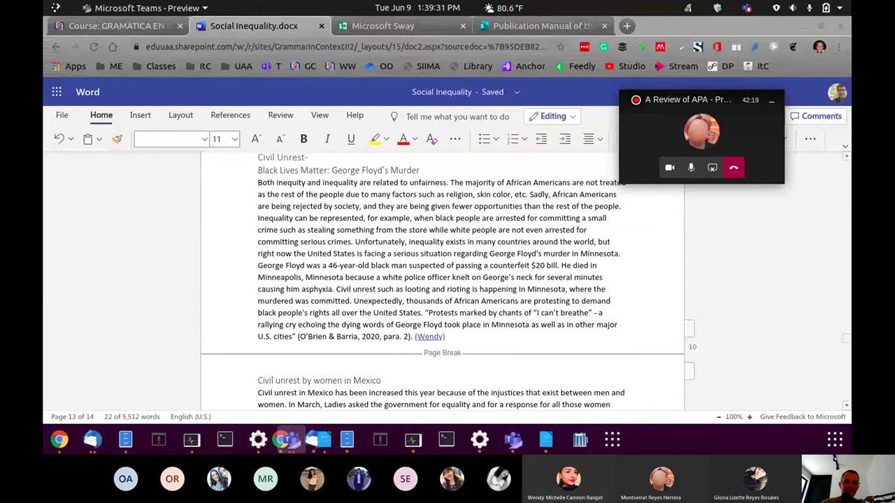
pyautogui.scroll(-2, 448, 280)
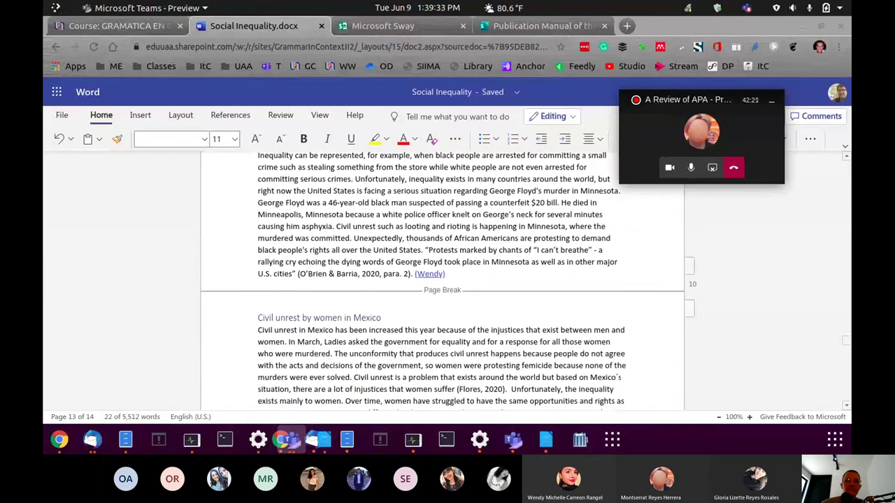
pyautogui.scroll(-4, 449, 280)
pyautogui.scroll(6, 448, 279)
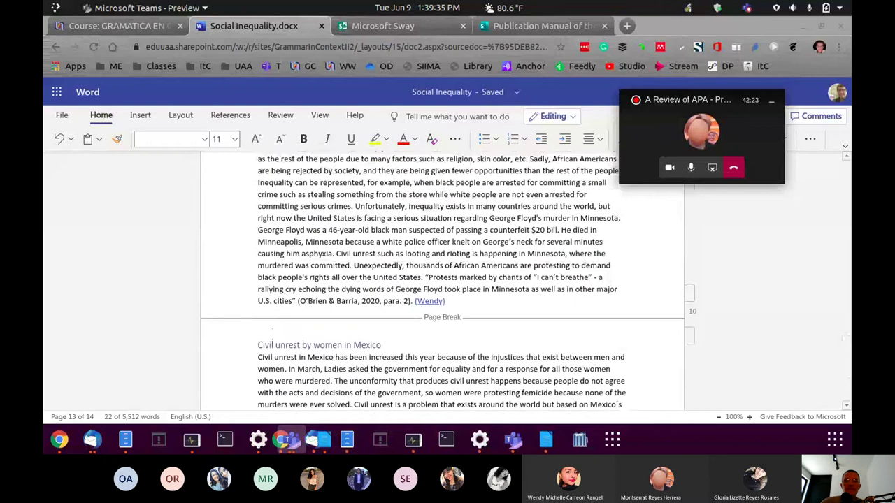
pyautogui.scroll(15, 448, 279)
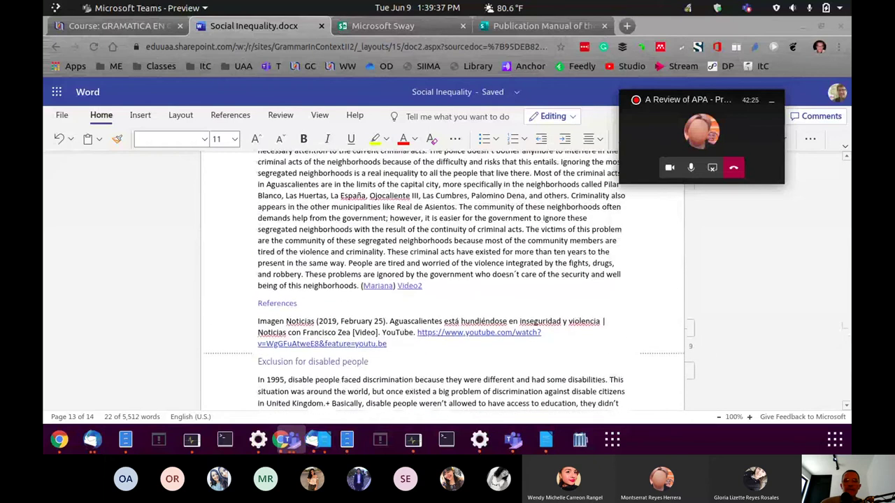
pyautogui.scroll(6, 448, 280)
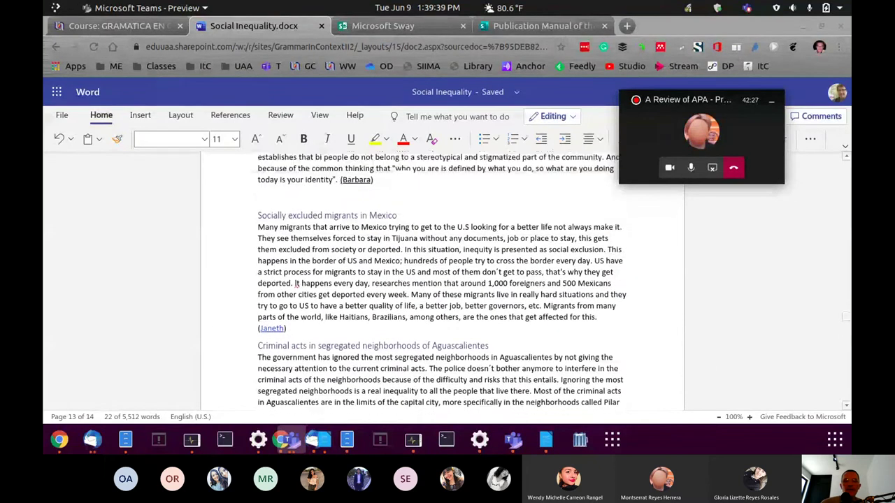
pyautogui.scroll(3, 448, 280)
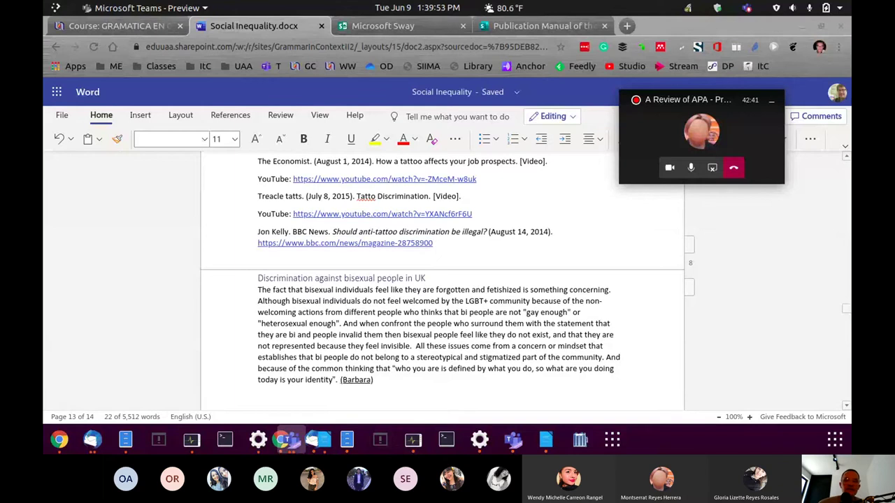
pyautogui.scroll(10, 442, 280)
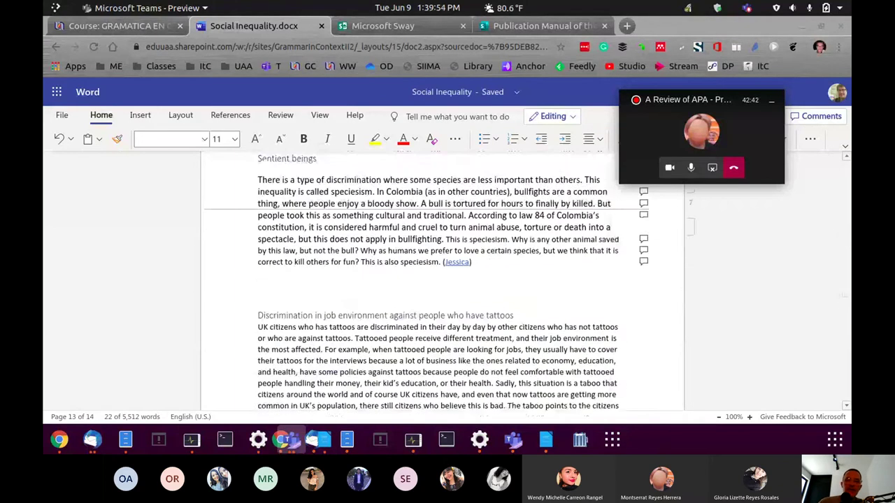
pyautogui.scroll(3, 442, 280)
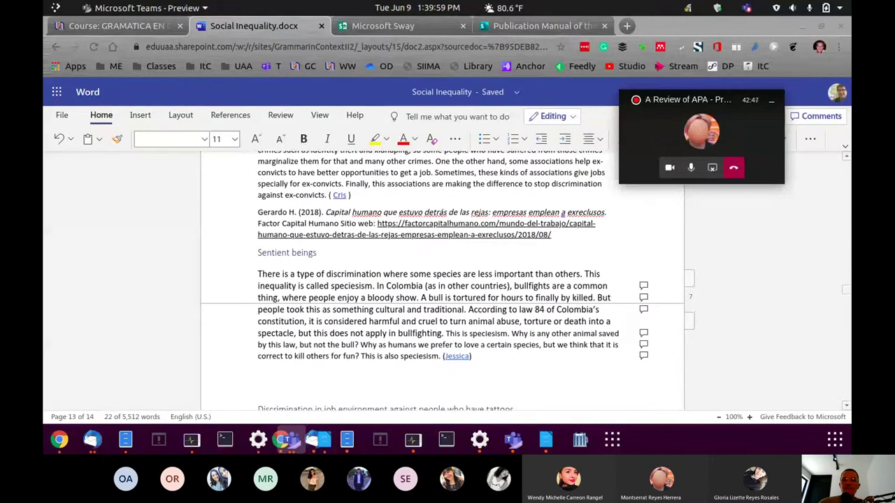
pyautogui.scroll(-4, 441, 279)
pyautogui.scroll(4, 442, 279)
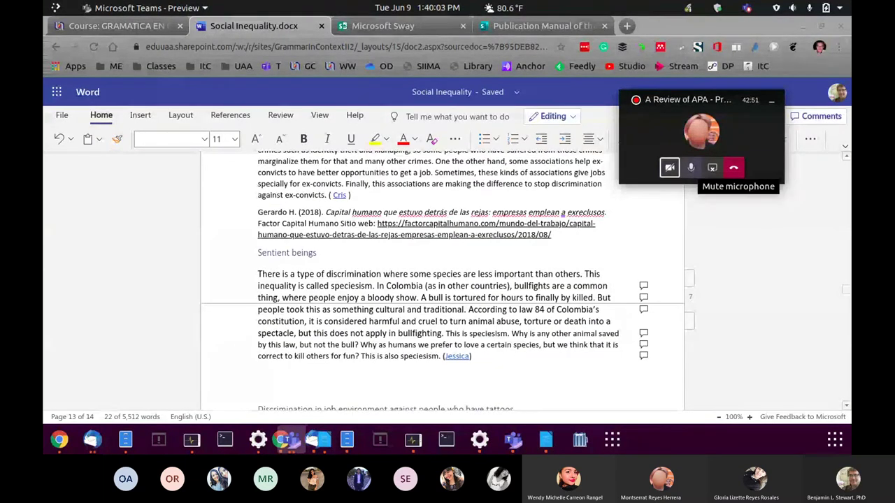
# Step: Mute and unmute the call microphone, search the document for the student's name, then return to Teams
pyautogui.click(691, 168)
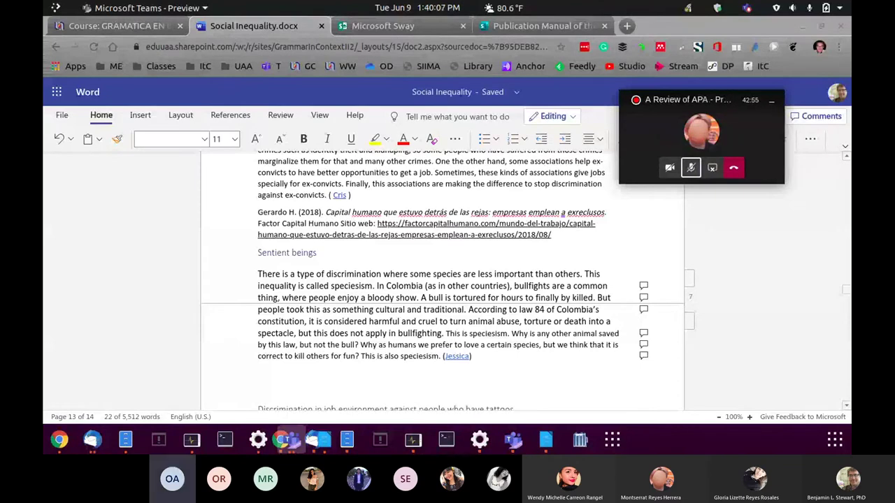
pyautogui.click(691, 168)
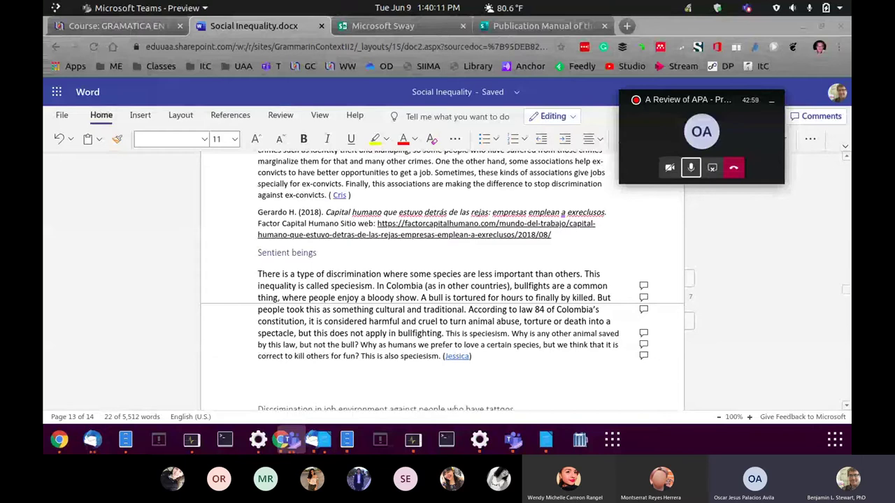
pyautogui.click(611, 321)
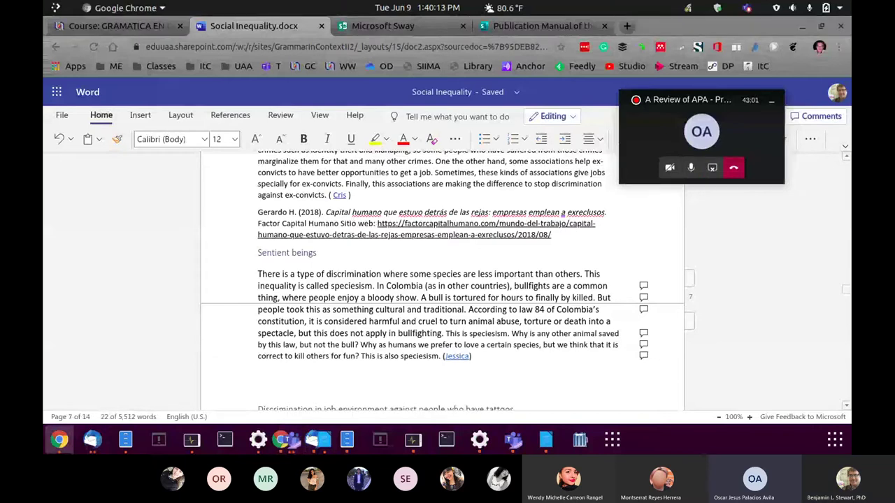
pyautogui.hotkey('ctrl', 'f')
pyautogui.write('oscar')
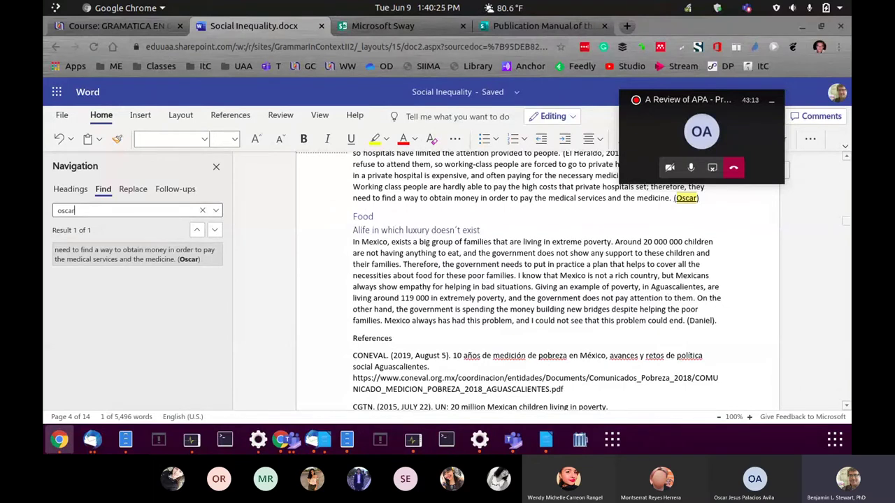
pyautogui.click(353, 338)
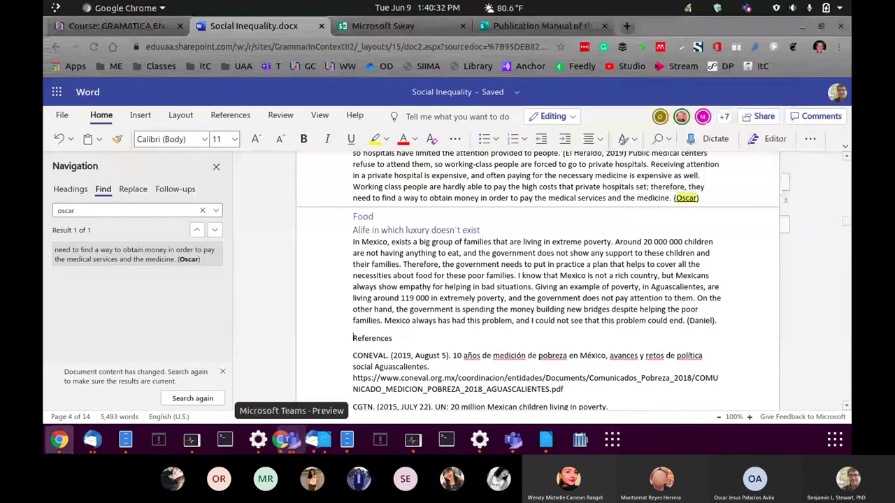
pyautogui.click(318, 439)
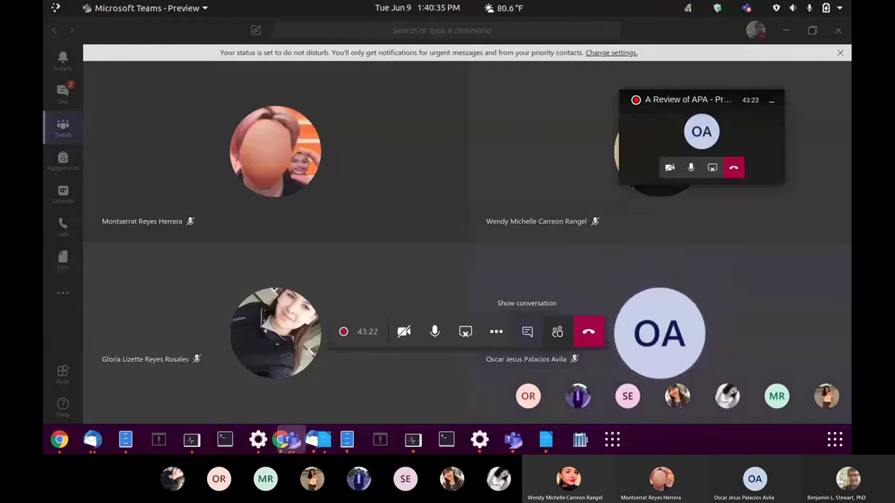
# Step: Open the meeting chat, move the call window aside, and follow the shared El Heraldo link
pyautogui.click(528, 332)
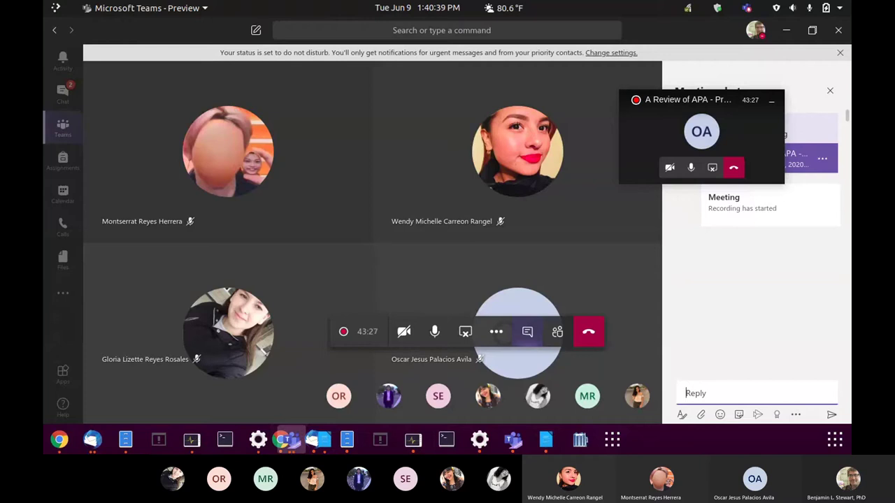
pyautogui.moveTo(699, 99); pyautogui.dragTo(162, 47)
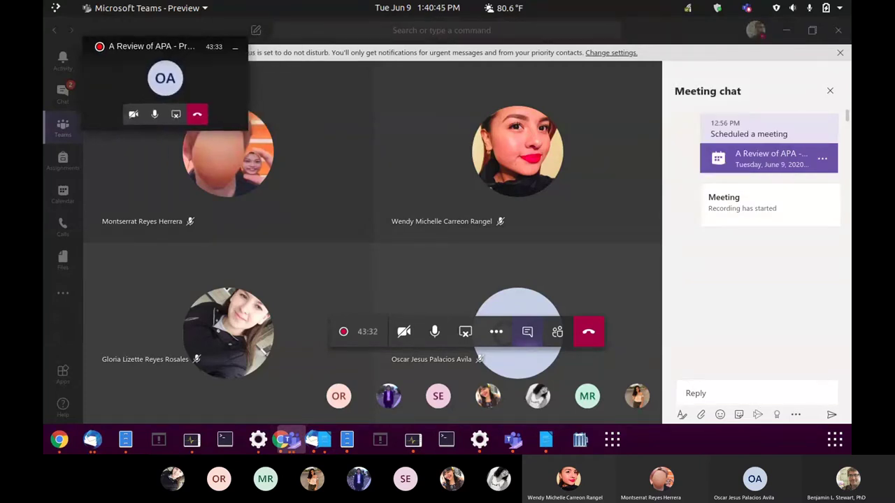
pyautogui.click(756, 393)
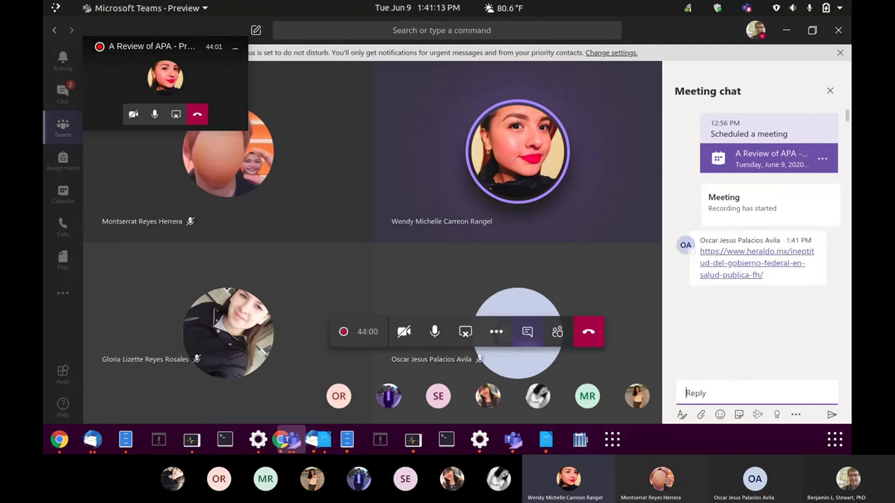
pyautogui.click(756, 252)
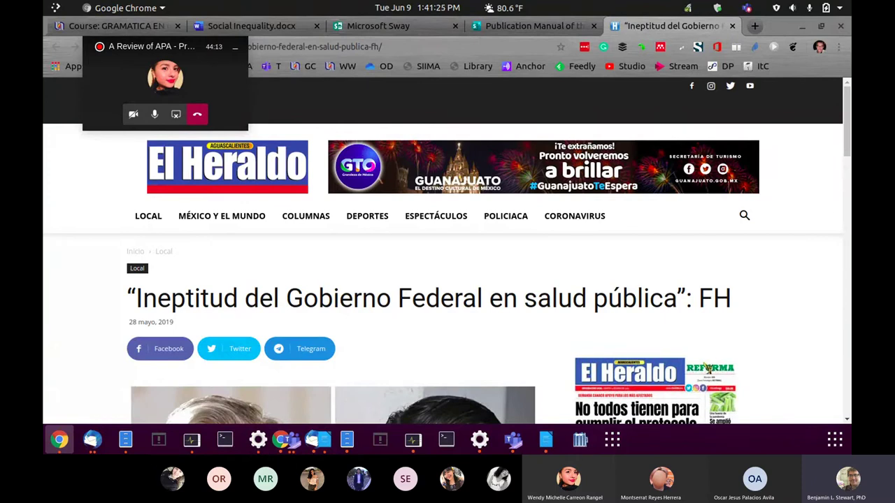
pyautogui.scroll(-5, 448, 252)
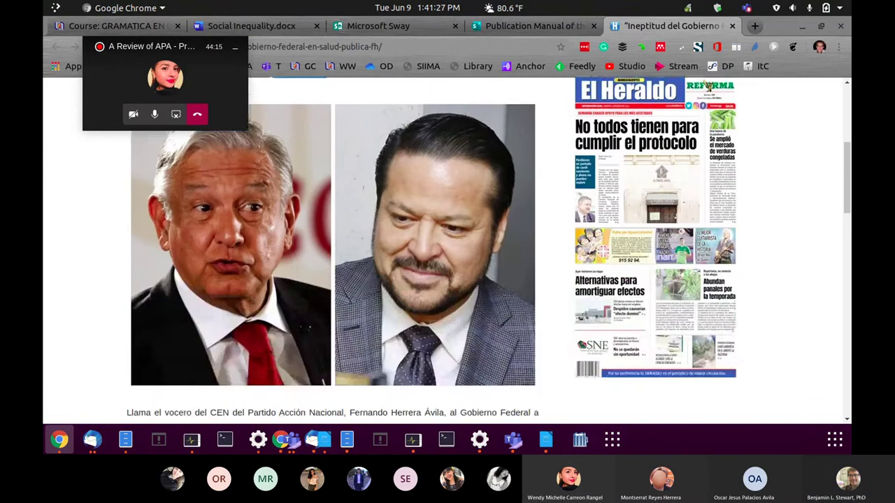
pyautogui.scroll(3, 447, 252)
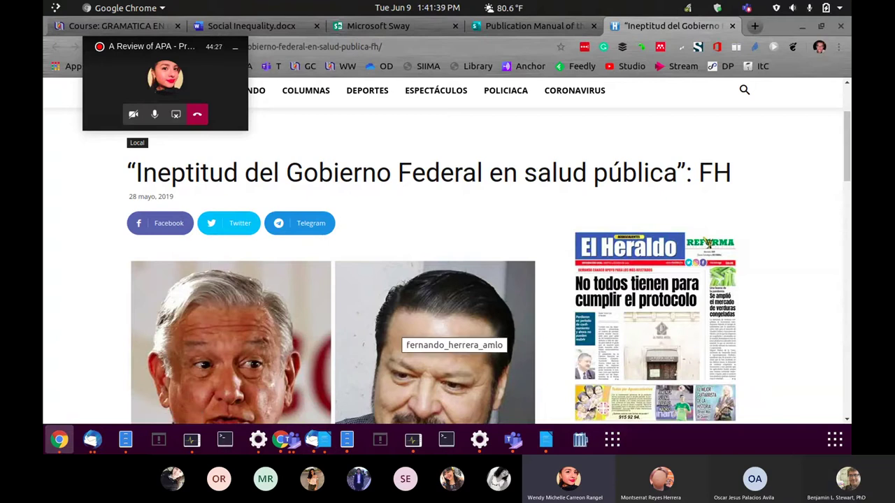
pyautogui.scroll(-3, 402, 335)
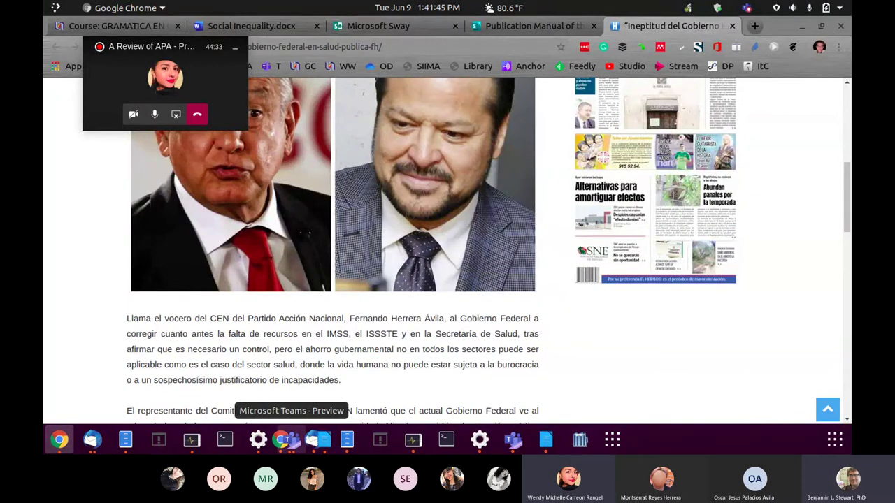
pyautogui.click(292, 439)
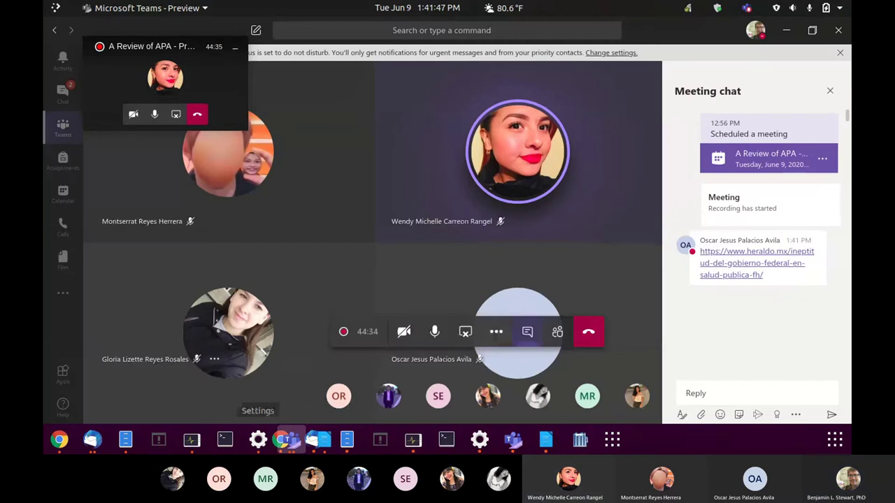
pyautogui.click(59, 439)
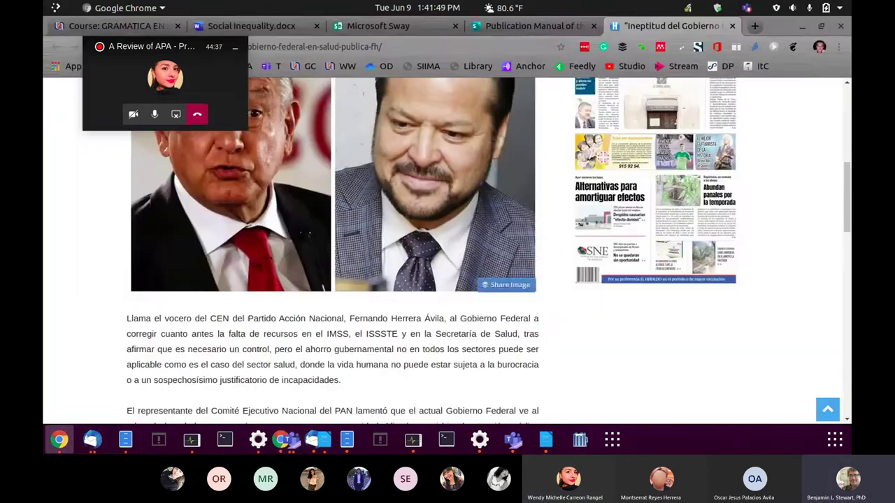
pyautogui.click(252, 26)
# Step: Scroll to the top citation examples and select Giertz (2018) and (Giertz, 2018)
pyautogui.scroll(2, 560, 183)
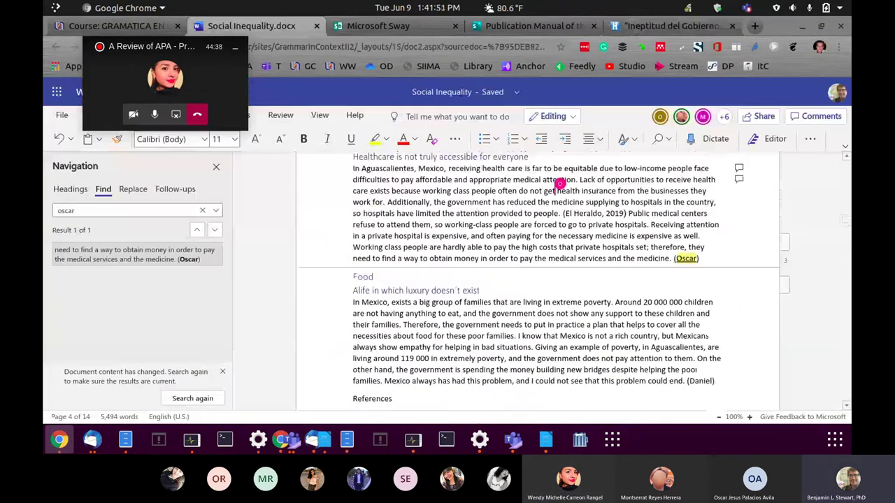
pyautogui.scroll(10, 559, 183)
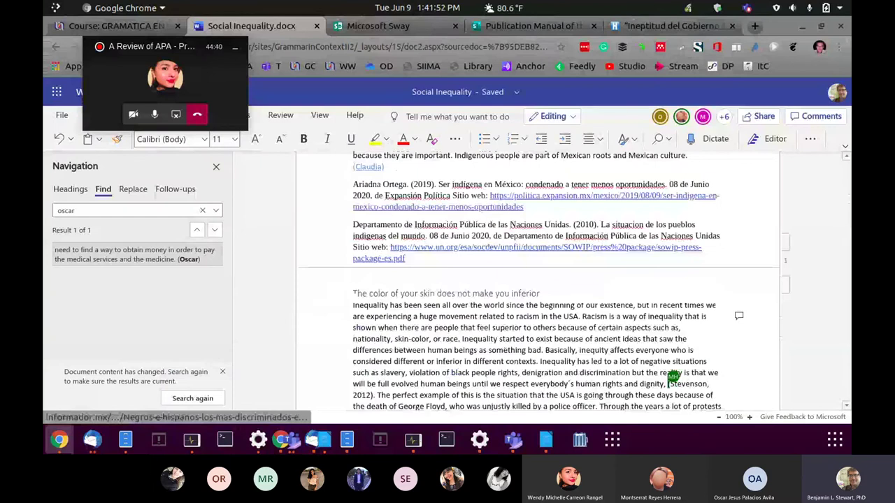
pyautogui.scroll(10, 536, 279)
pyautogui.scroll(-2, 537, 279)
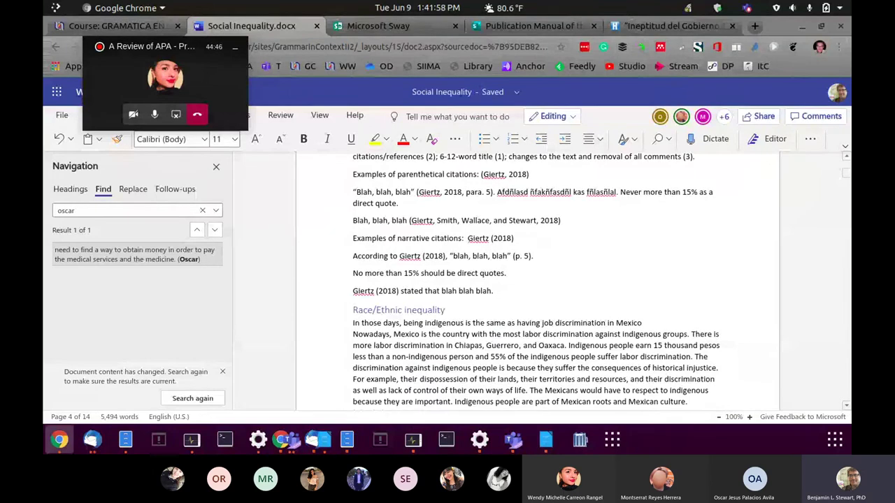
pyautogui.moveTo(400, 239); pyautogui.dragTo(514, 239)
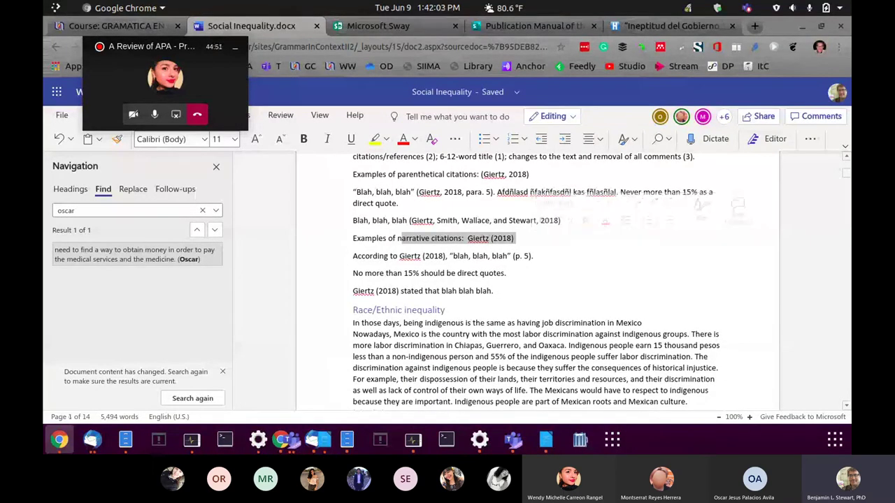
pyautogui.scroll(1, 537, 280)
pyautogui.moveTo(387, 237); pyautogui.dragTo(529, 237)
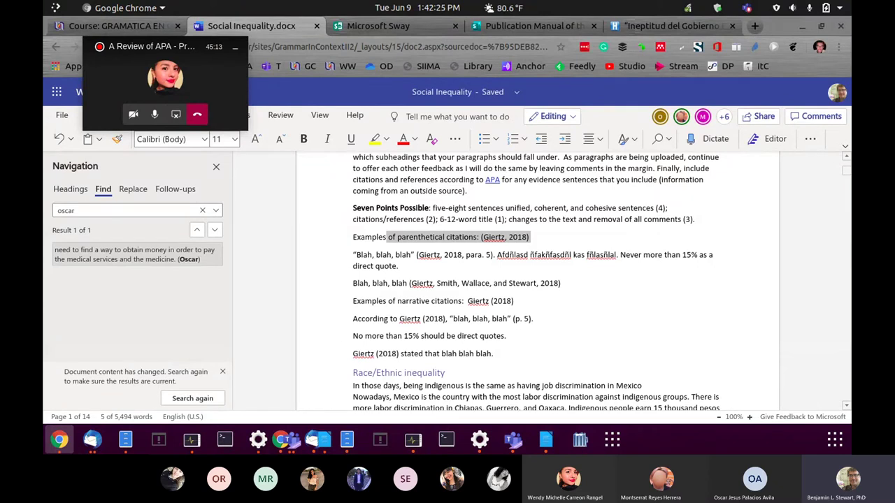
# Step: Add a period after the (Giertz, Smith, Wallace, and Stewart, 2018) citation example
pyautogui.moveTo(415, 254); pyautogui.dragTo(353, 255)
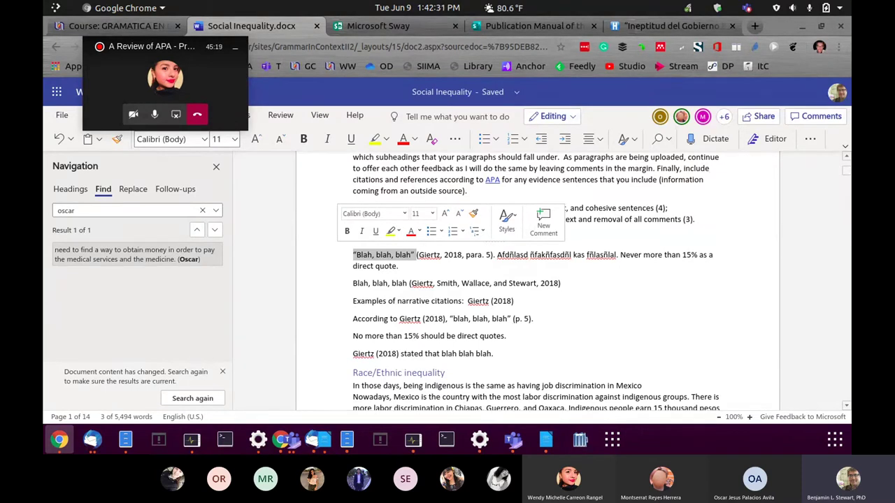
pyautogui.click(416, 254)
pyautogui.click(354, 283)
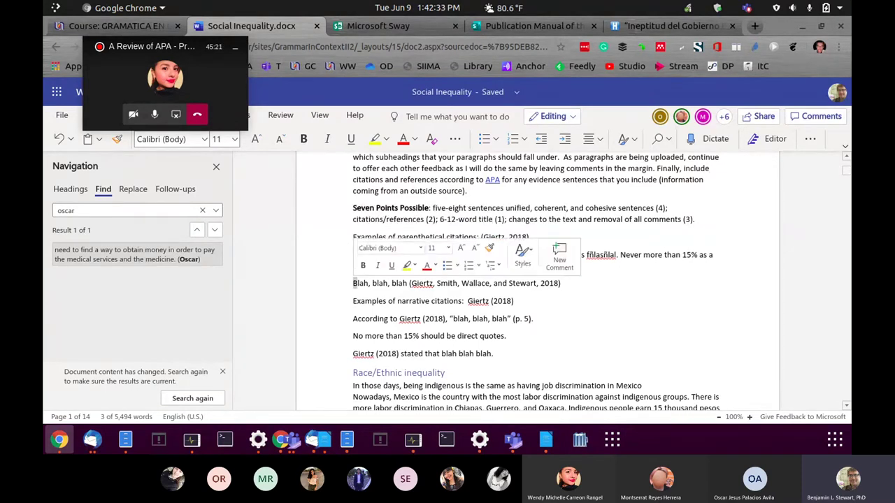
pyautogui.moveTo(354, 283); pyautogui.dragTo(412, 283)
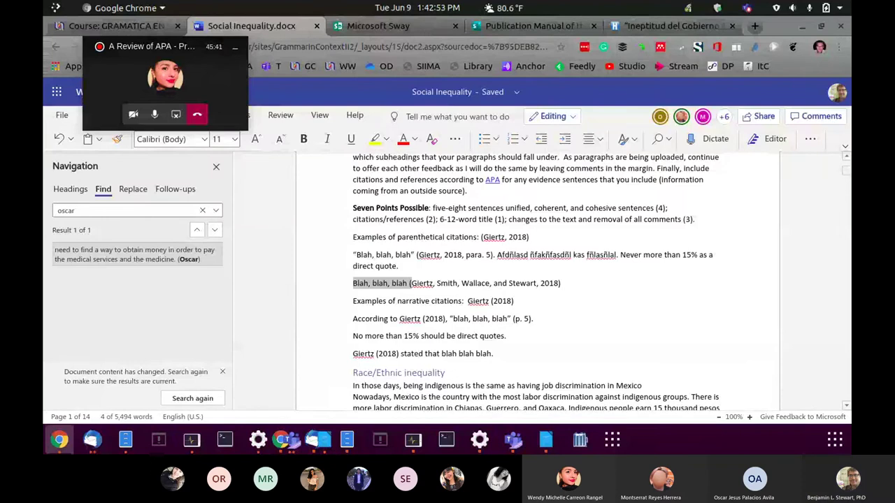
pyautogui.click(419, 283)
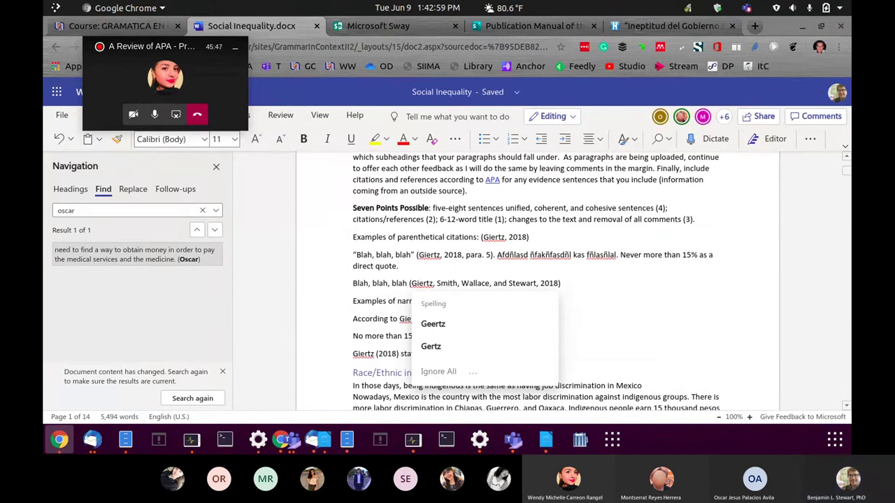
pyautogui.click(560, 283)
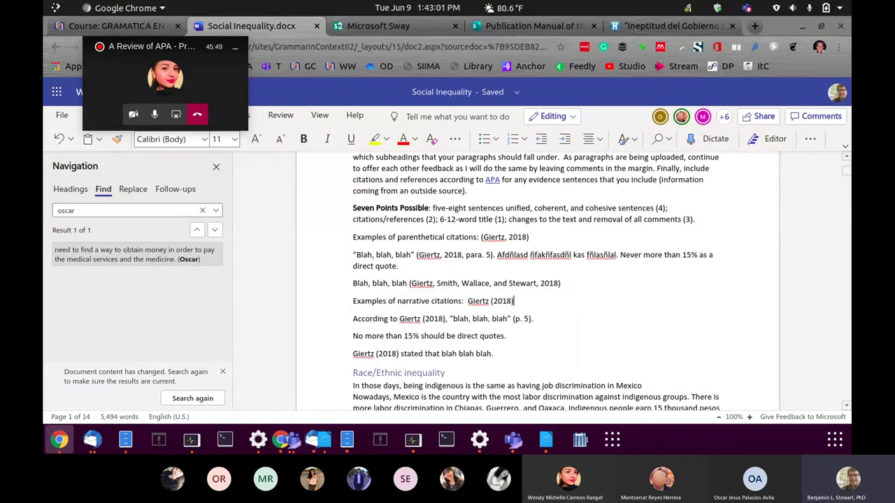
pyautogui.write('.')
# Step: Point out the 15% quote limit, then make the multi-author example bold and yellow-highlighted
pyautogui.moveTo(676, 255); pyautogui.dragTo(713, 255)
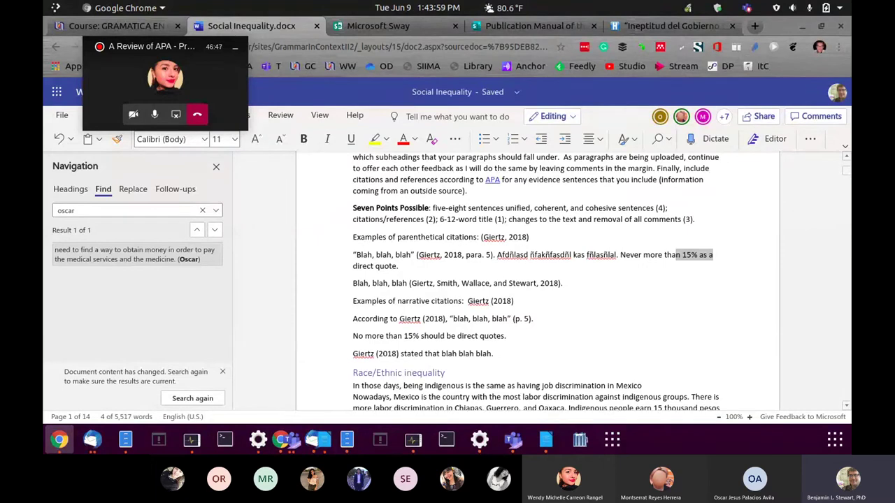
pyautogui.click(399, 284)
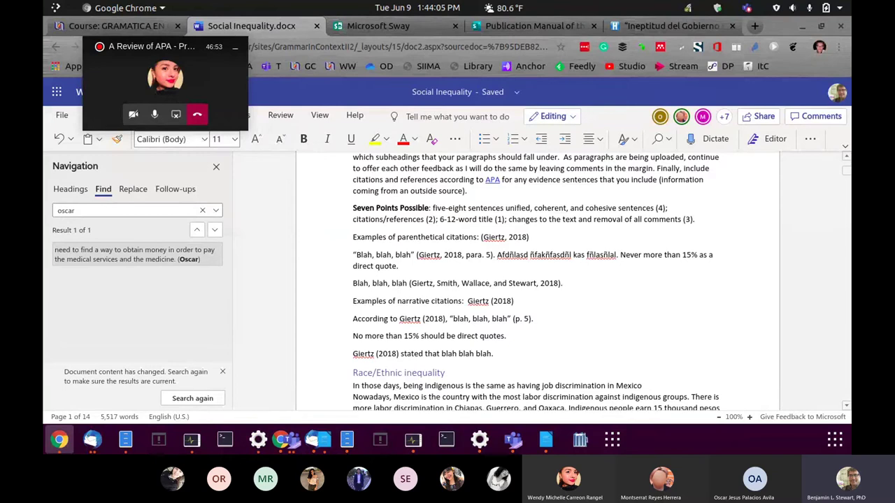
pyautogui.moveTo(352, 283); pyautogui.dragTo(564, 283)
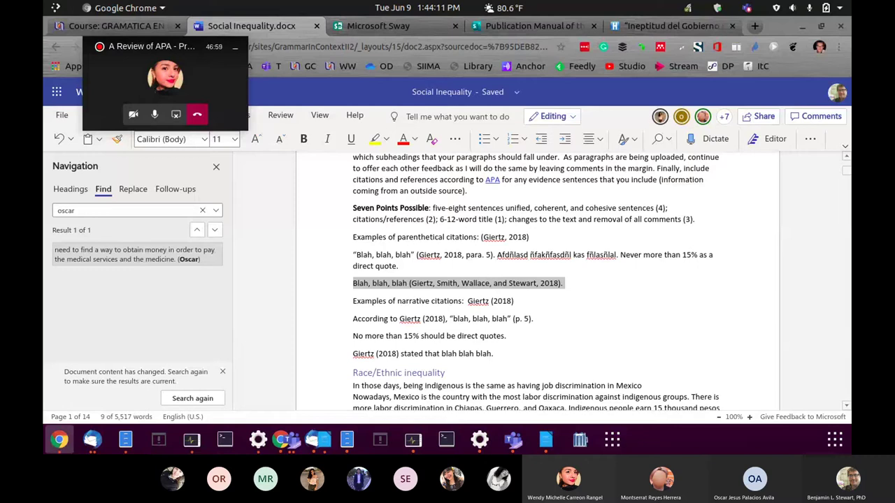
pyautogui.hotkey('ctrl', 'b')
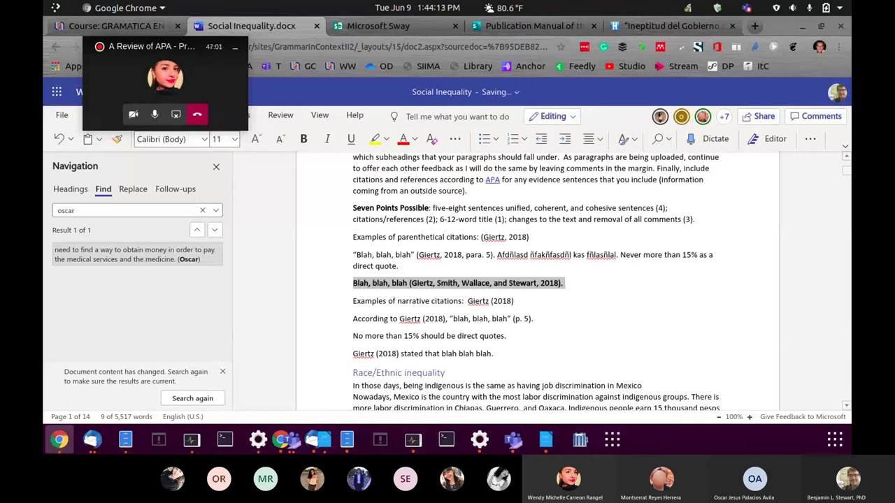
pyautogui.click(375, 138)
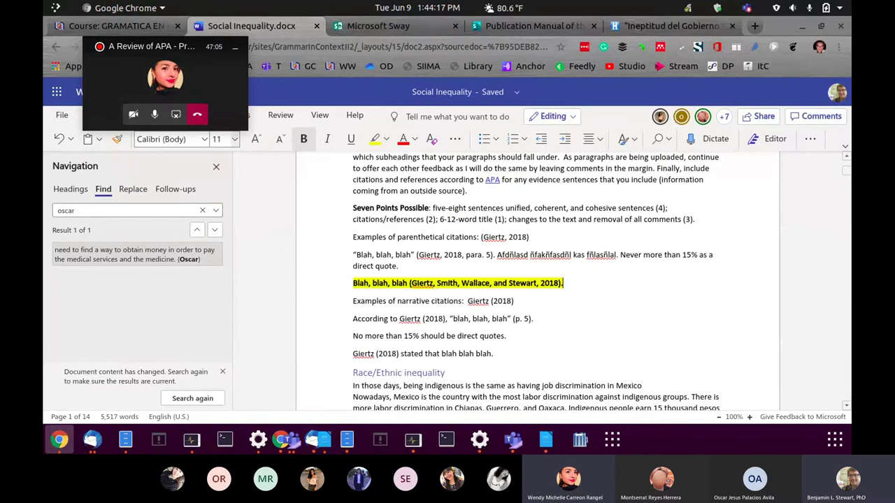
pyautogui.click(668, 26)
# Step: Skim the El Heraldo article, then bring up the Teams General channel
pyautogui.scroll(5, 709, 306)
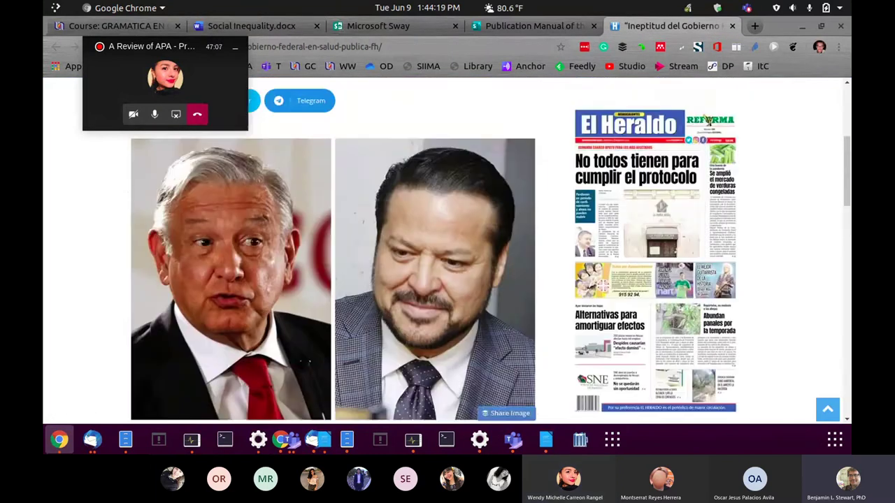
pyautogui.scroll(-1, 708, 306)
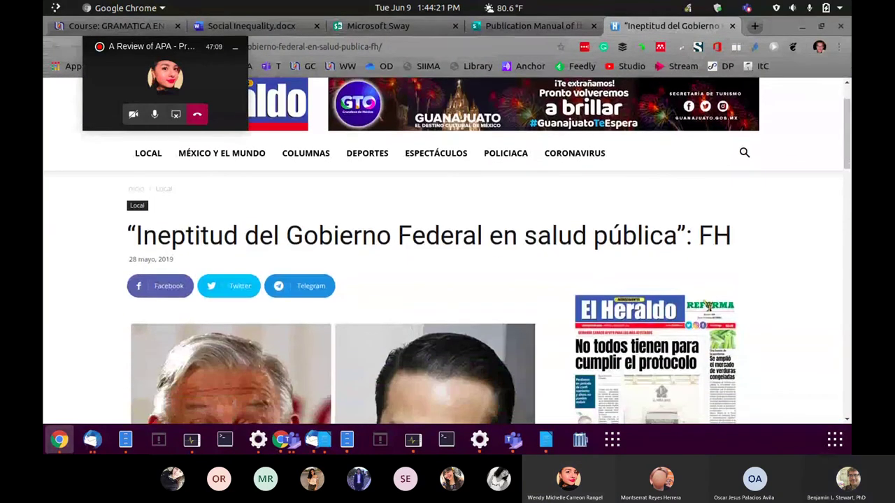
pyautogui.scroll(2, 447, 289)
pyautogui.scroll(-5, 458, 262)
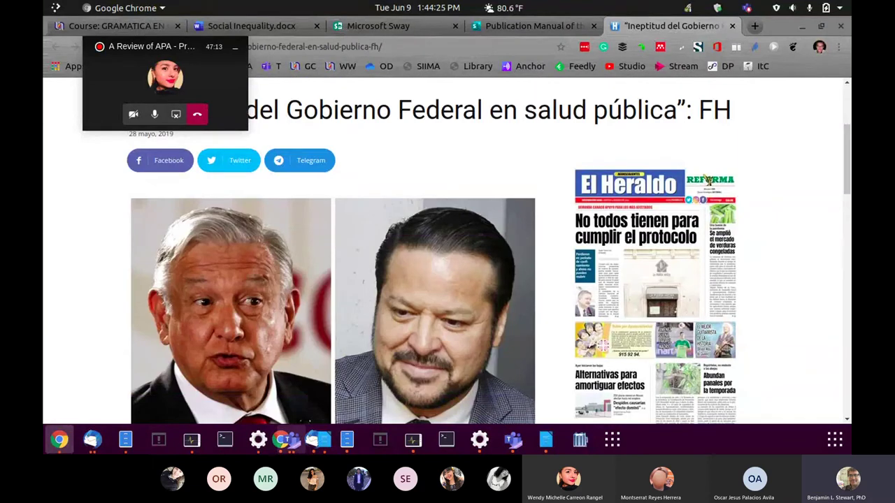
pyautogui.click(290, 439)
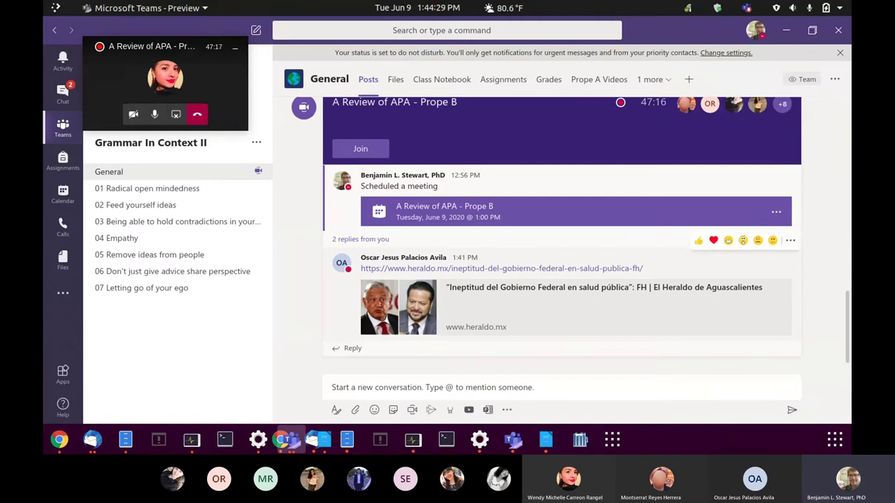
# Step: Open the Newspaper article / Blog post citation image full size and move the call window aside
pyautogui.scroll(3, 539, 296)
pyautogui.scroll(10, 539, 296)
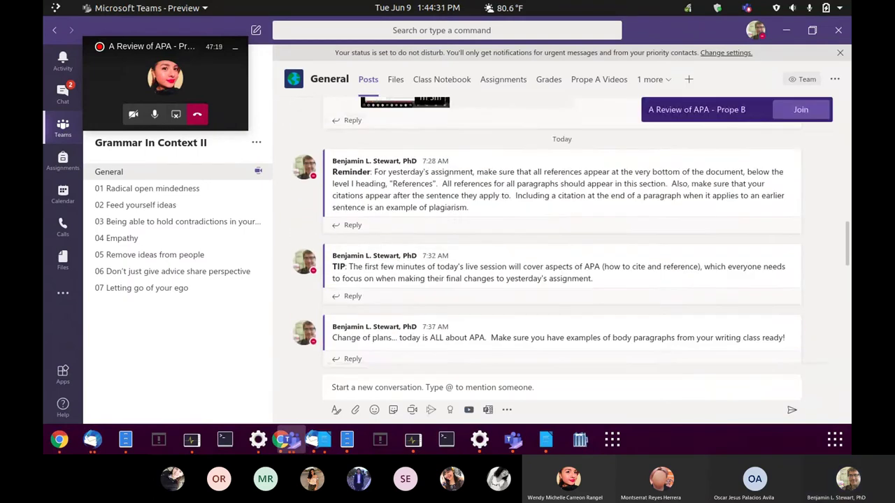
pyautogui.scroll(10, 539, 296)
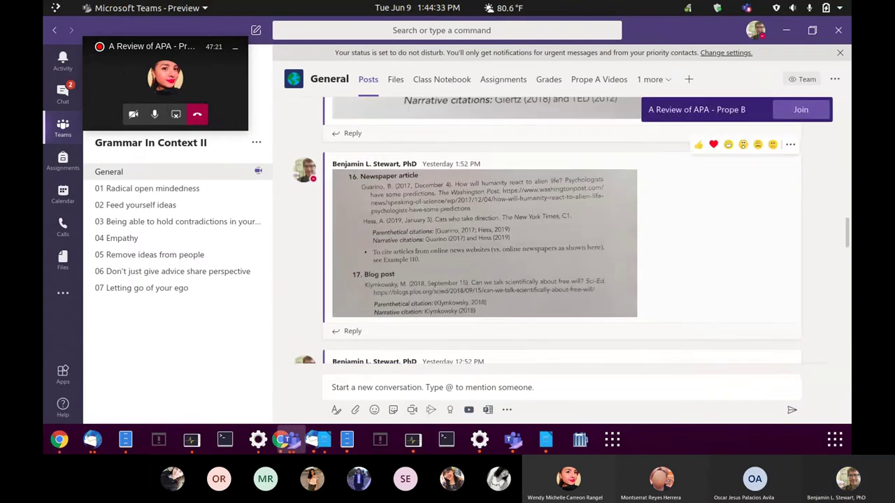
pyautogui.click(485, 269)
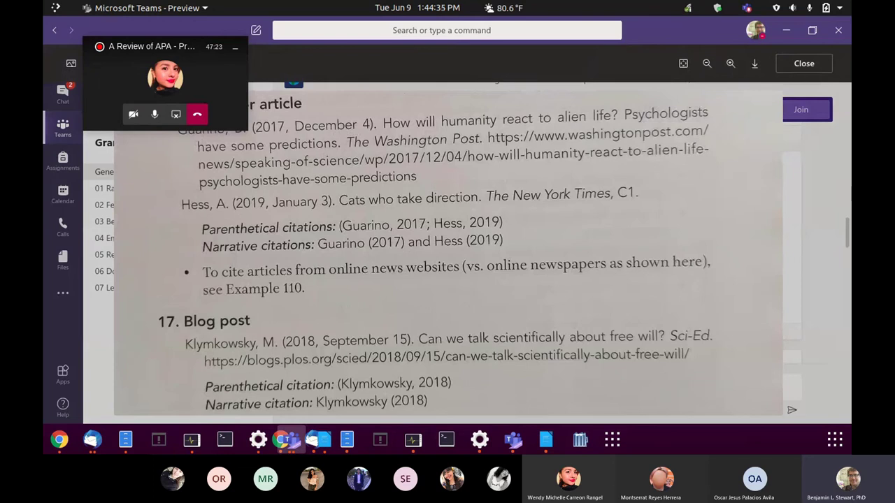
pyautogui.moveTo(154, 46); pyautogui.dragTo(723, 319)
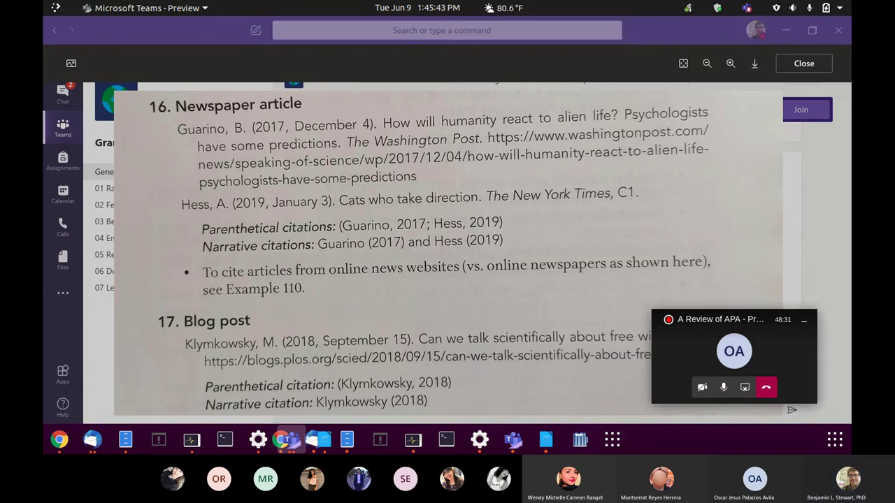
# Step: Minimize Teams and bring the El Heraldo article back in front of the reminder
pyautogui.click(292, 440)
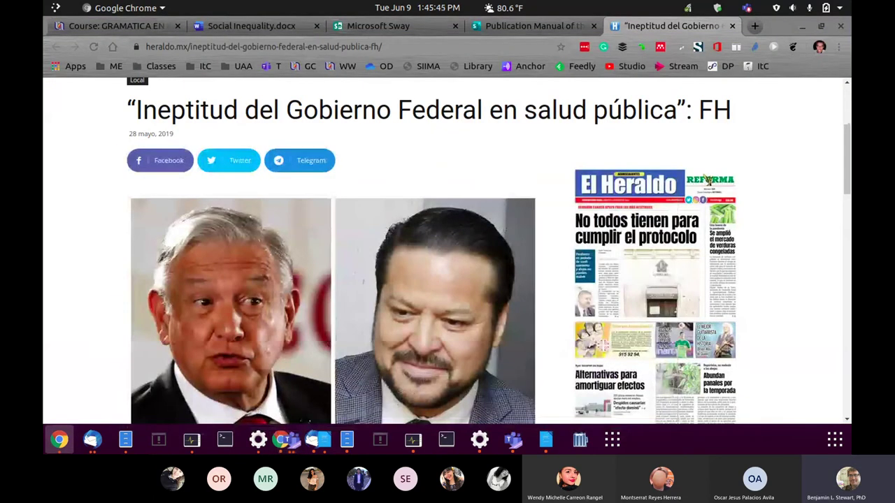
pyautogui.scroll(3, 222, 203)
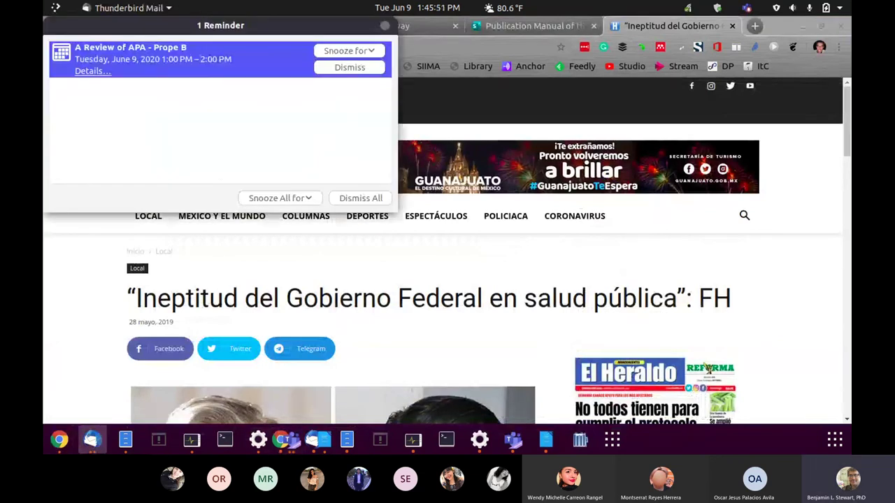
pyautogui.hotkey('alt', 'Tab')
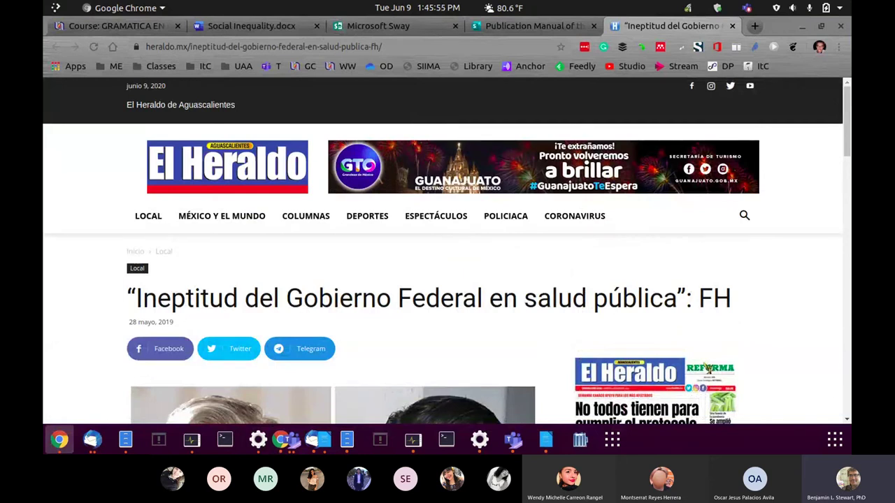
pyautogui.scroll(-1, 446, 252)
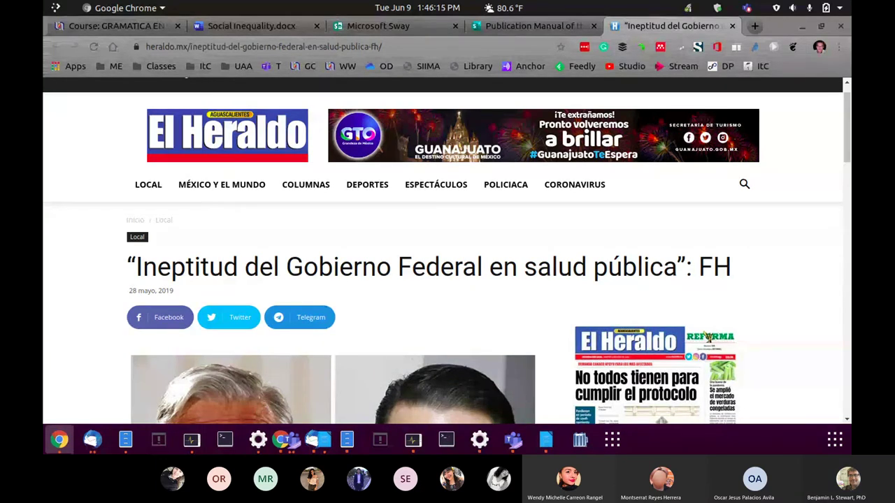
# Step: Select the article headline and its web address, then dismiss the meeting reminder
pyautogui.moveTo(127, 267); pyautogui.dragTo(731, 266)
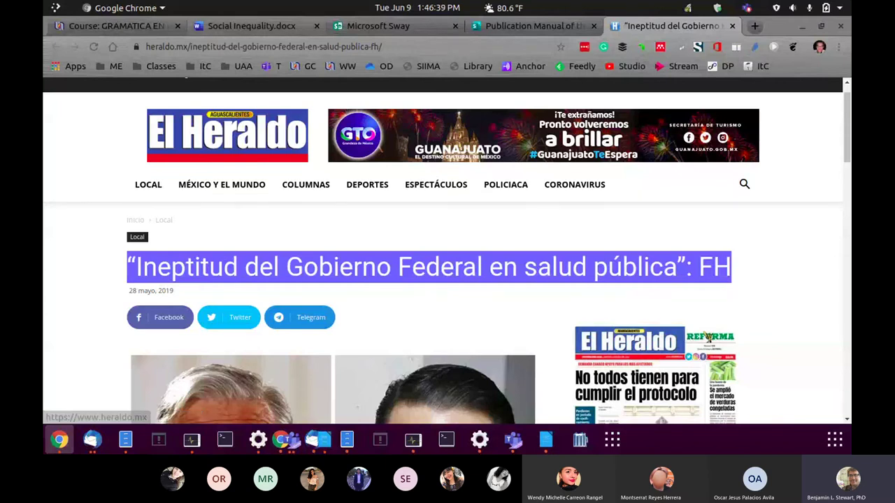
pyautogui.hotkey('ctrl', 'l')
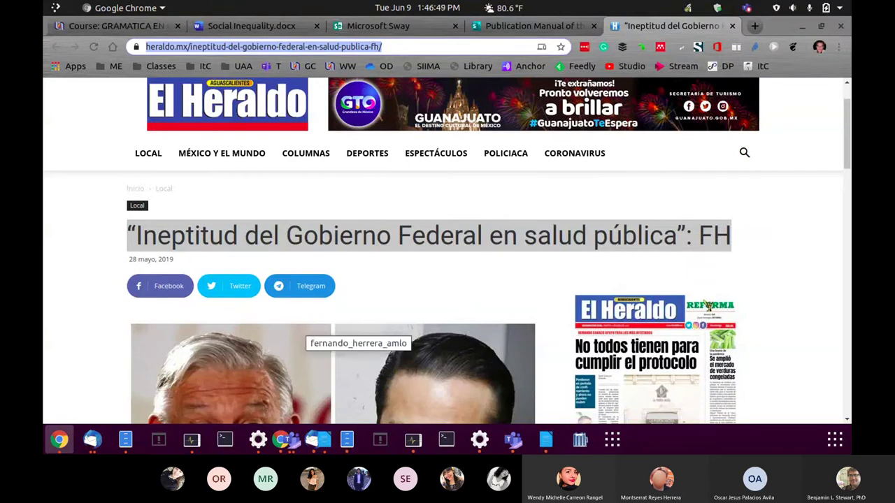
pyautogui.scroll(-5, 333, 279)
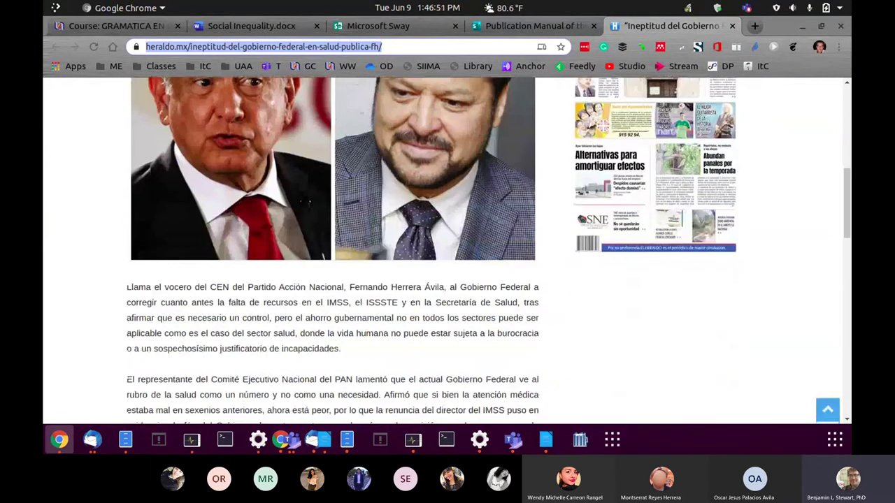
pyautogui.scroll(5, 484, 250)
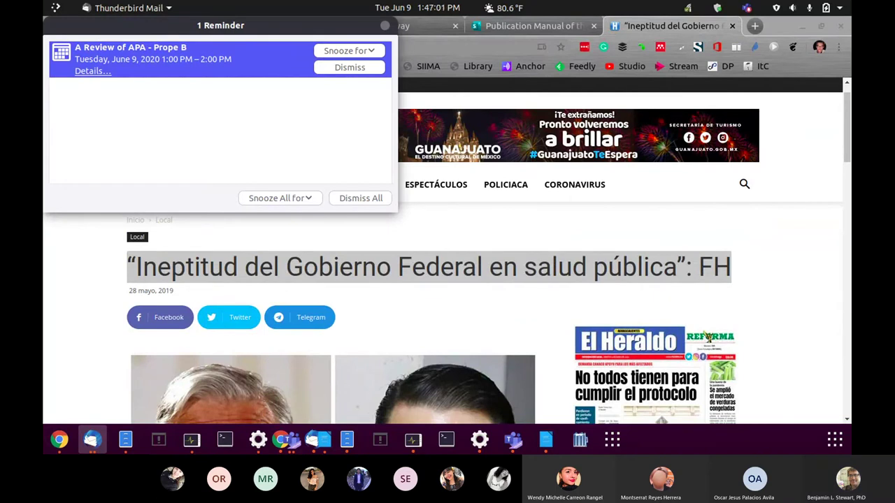
pyautogui.hotkey('alt', 'Tab')
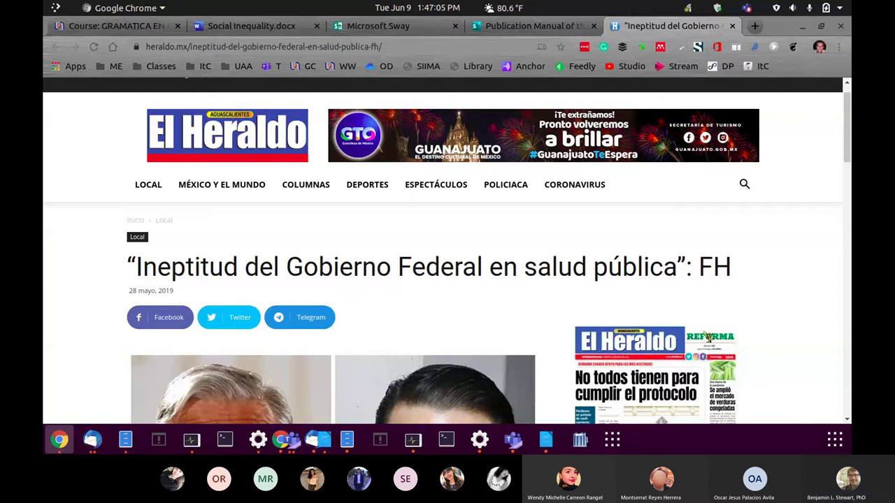
# Step: Highlight the headline 'Ineptitud del Gobierno Federal en salud pública': FH on the El Heraldo page
pyautogui.moveTo(127, 266); pyautogui.dragTo(732, 266)
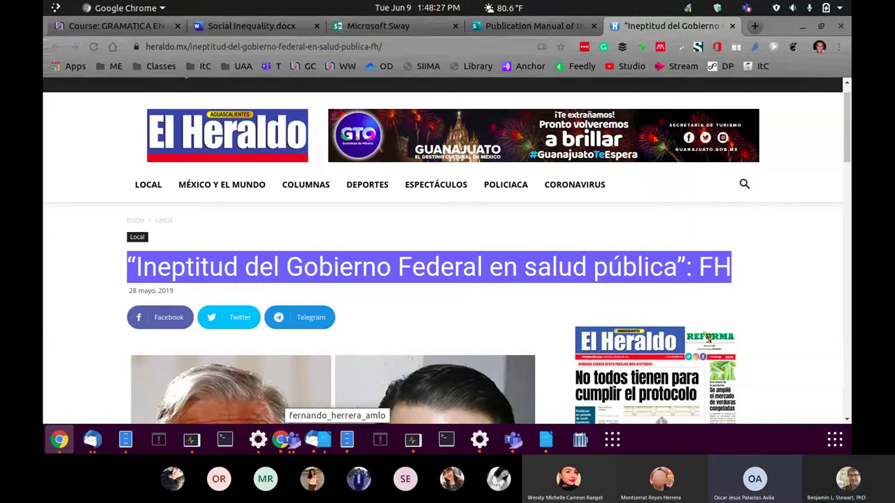
pyautogui.scroll(-3, 328, 406)
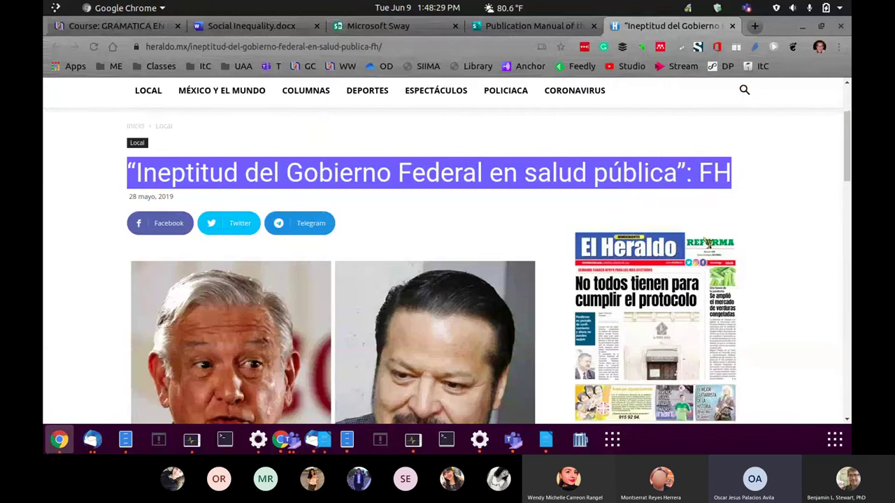
pyautogui.scroll(-6, 377, 276)
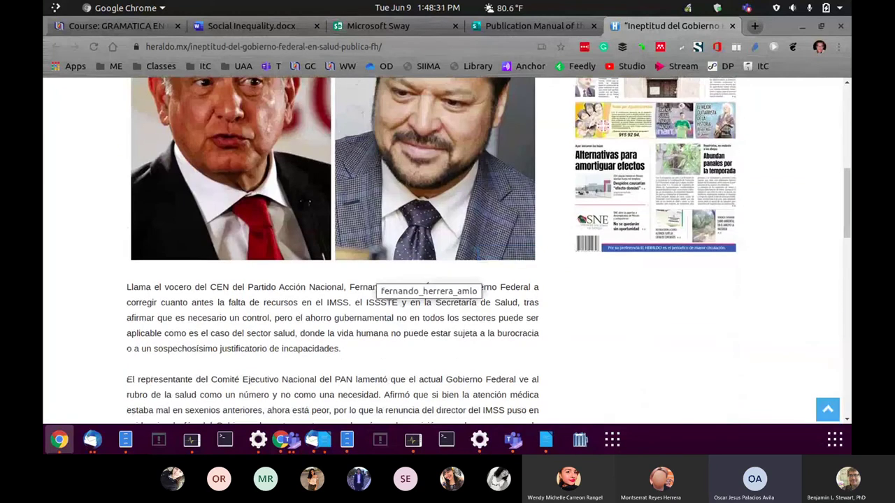
pyautogui.scroll(6, 377, 278)
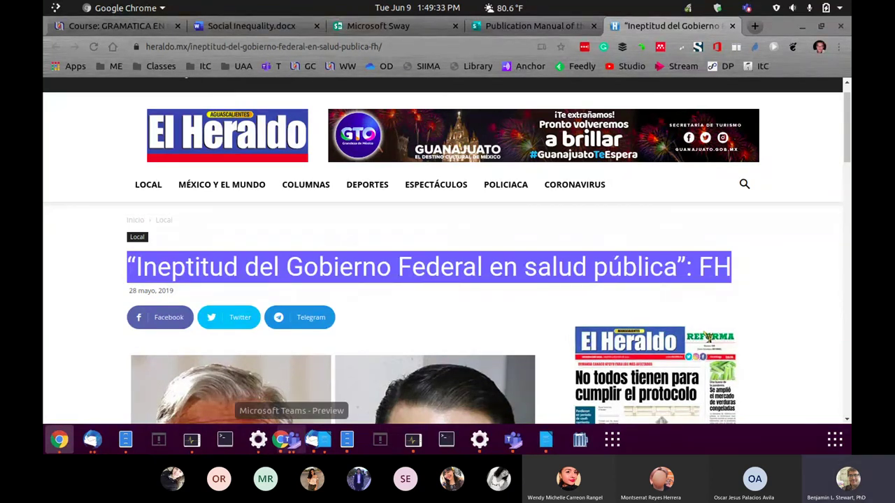
# Step: Return to Teams and view the APA example 111 image, zooming in and back out
pyautogui.click(292, 439)
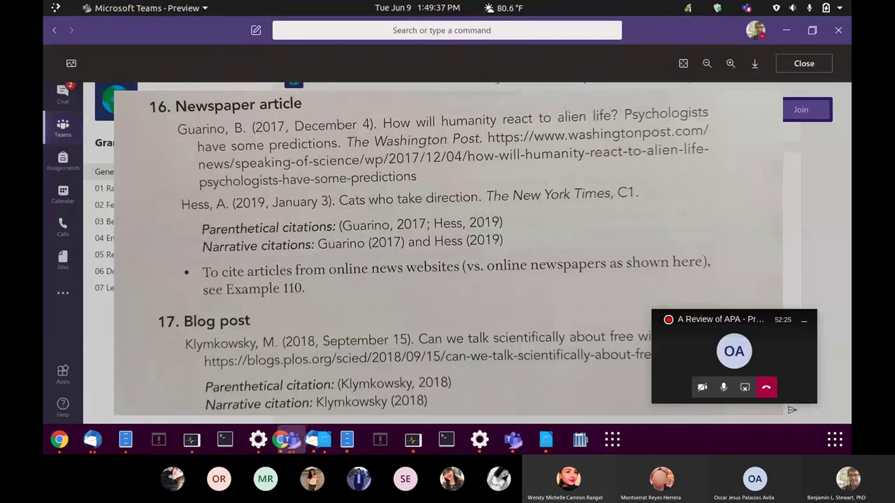
pyautogui.press('Escape')
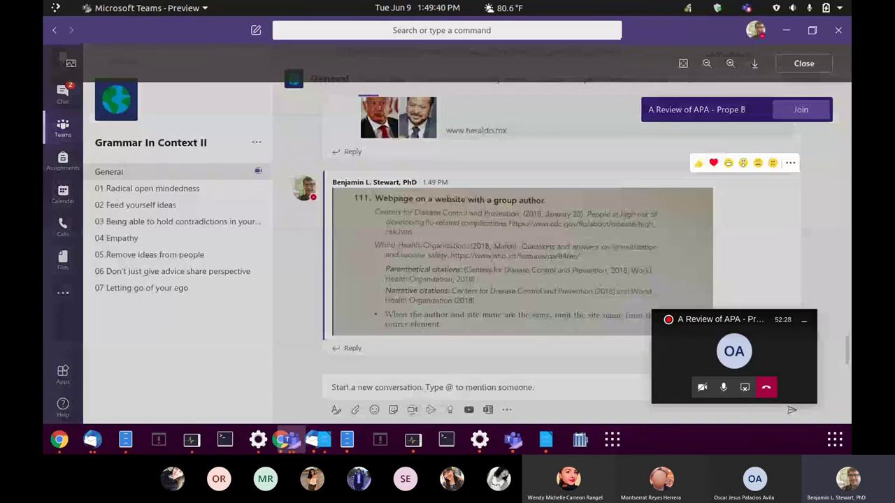
pyautogui.press('Escape')
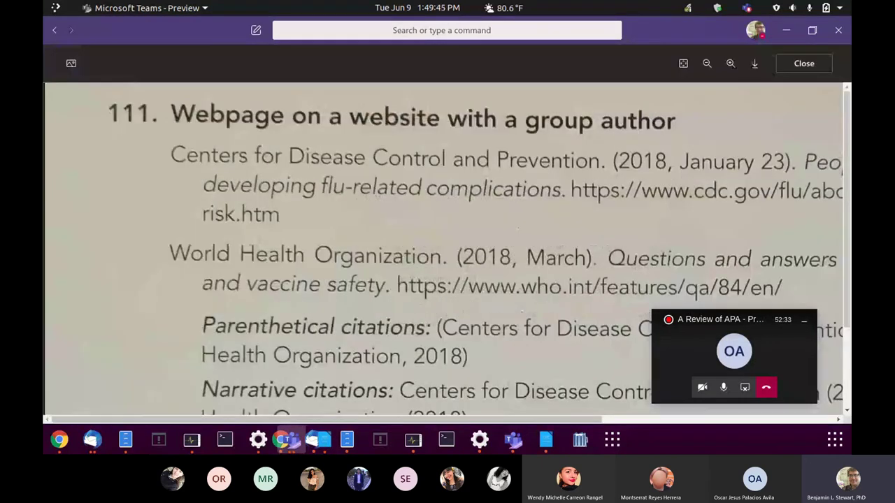
pyautogui.hotkey('ctrl', '+')
pyautogui.hotkey('ctrl', '-')
pyautogui.hotkey('ctrl', '-')
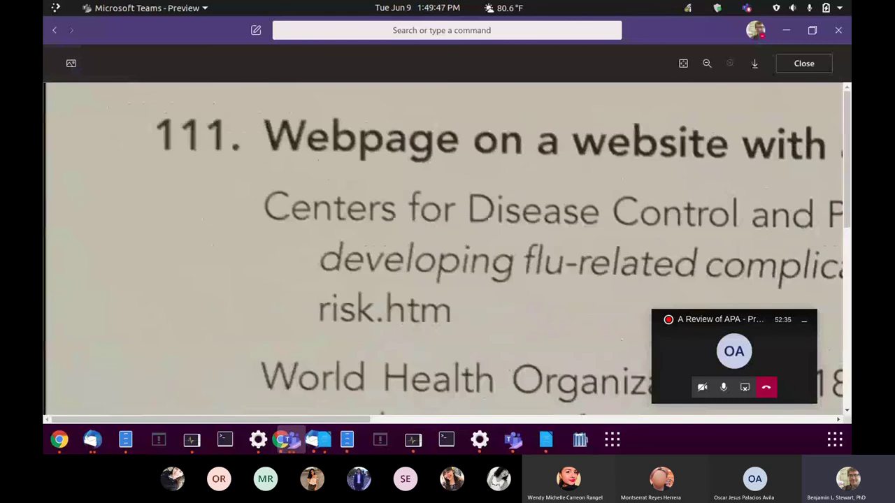
pyautogui.press('Escape')
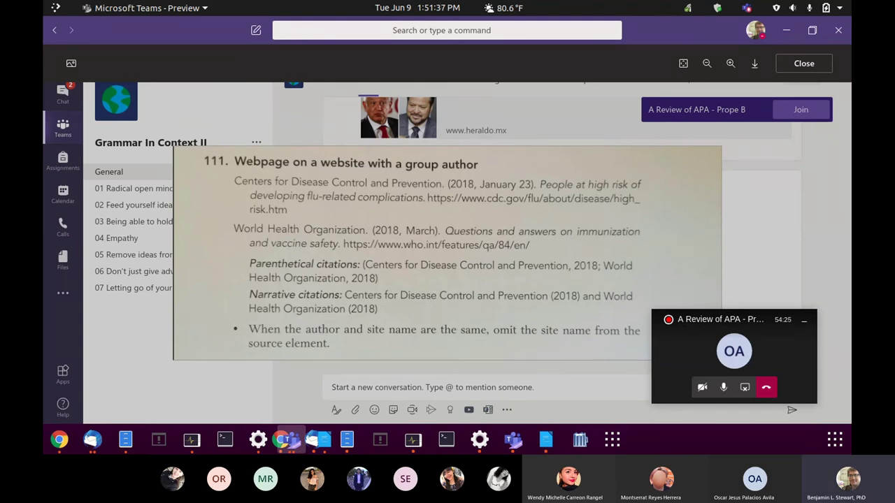
# Step: Search 'citation no author book APA 7 th edition' in a new Chrome tab and scan the results
pyautogui.click(59, 439)
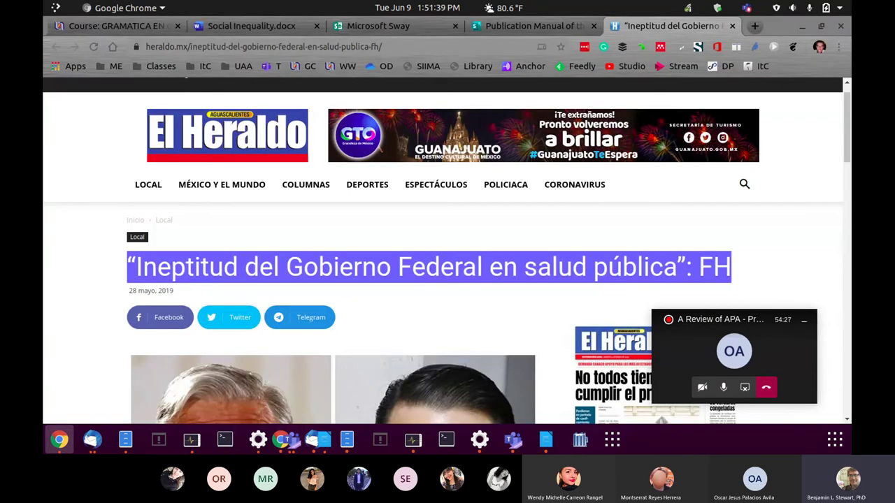
pyautogui.click(755, 26)
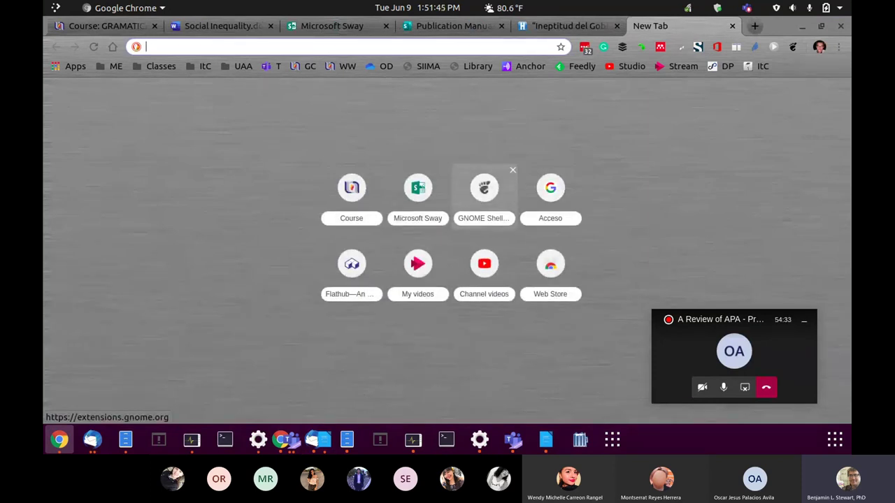
pyautogui.write('not')
pyautogui.press('BackSpace')
pyautogui.press('BackSpace')
pyautogui.write('o')
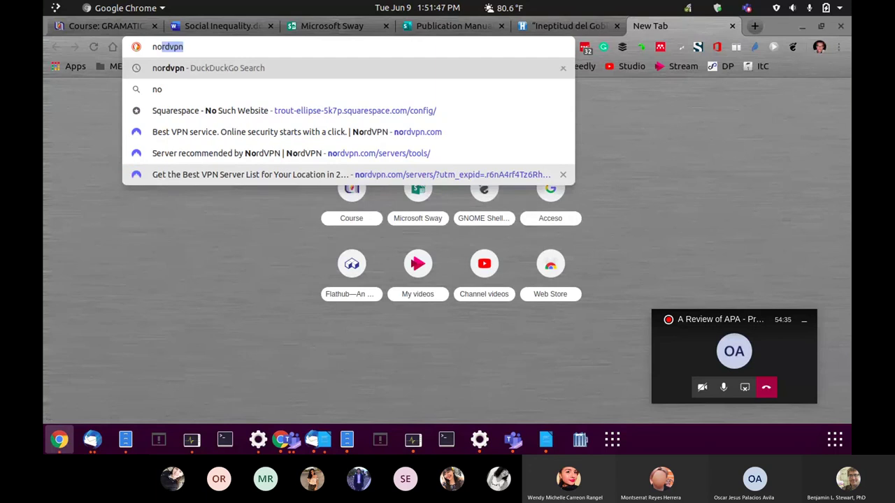
pyautogui.press('BackSpace')
pyautogui.press('BackSpace')
pyautogui.press('BackSpace')
pyautogui.write('citation ')
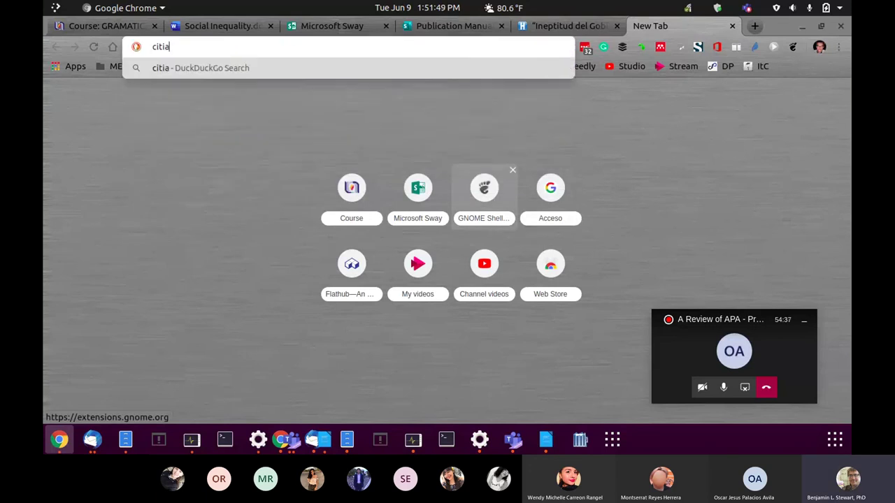
pyautogui.write('no ')
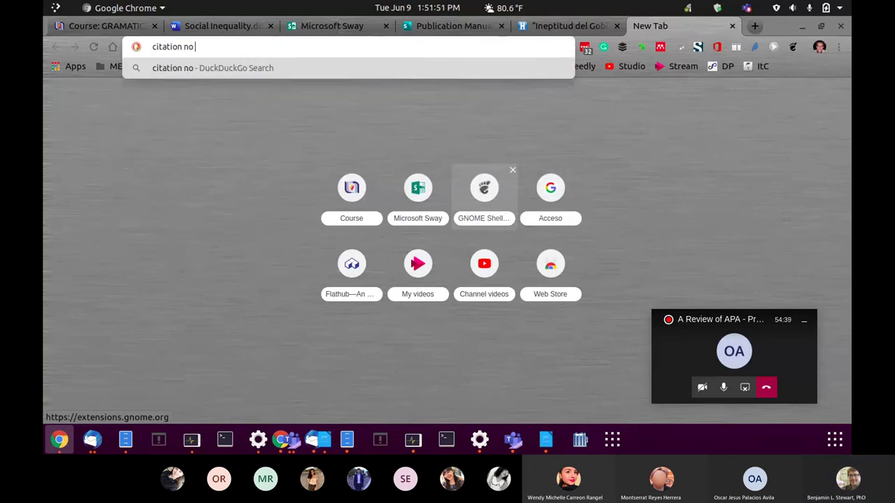
pyautogui.write('author book')
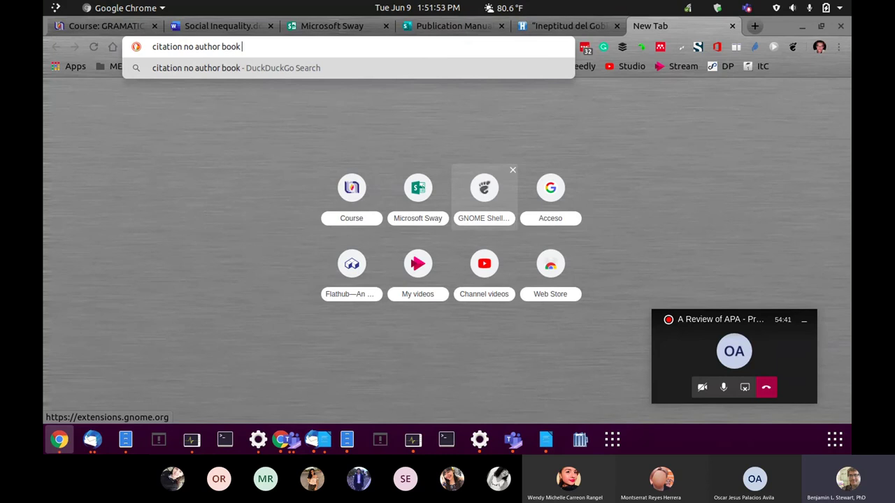
pyautogui.write(' APA 7 ')
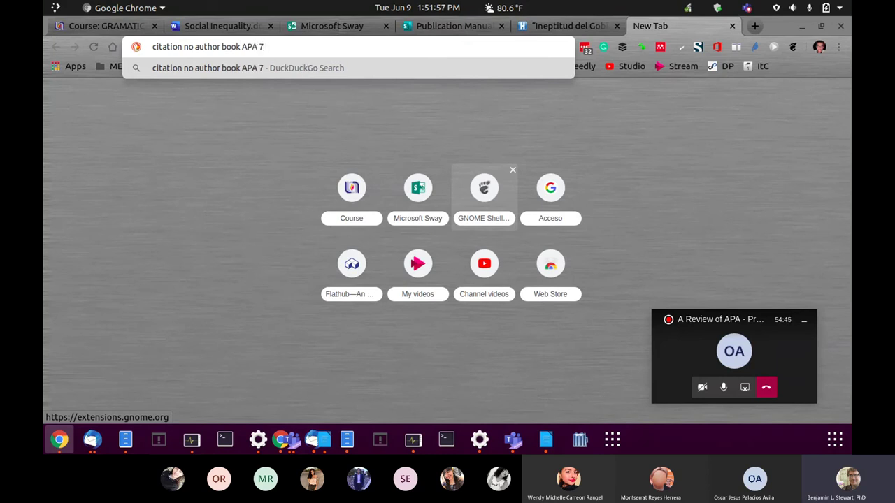
pyautogui.write('th edition')
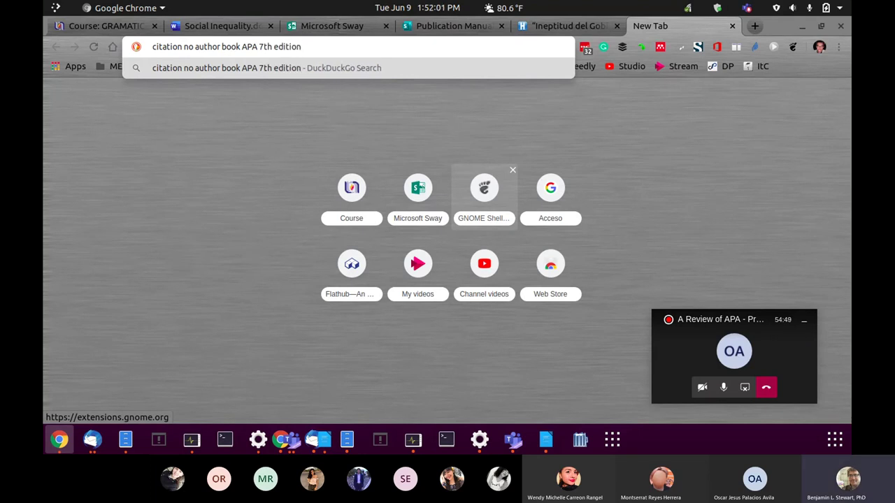
pyautogui.press('Return')
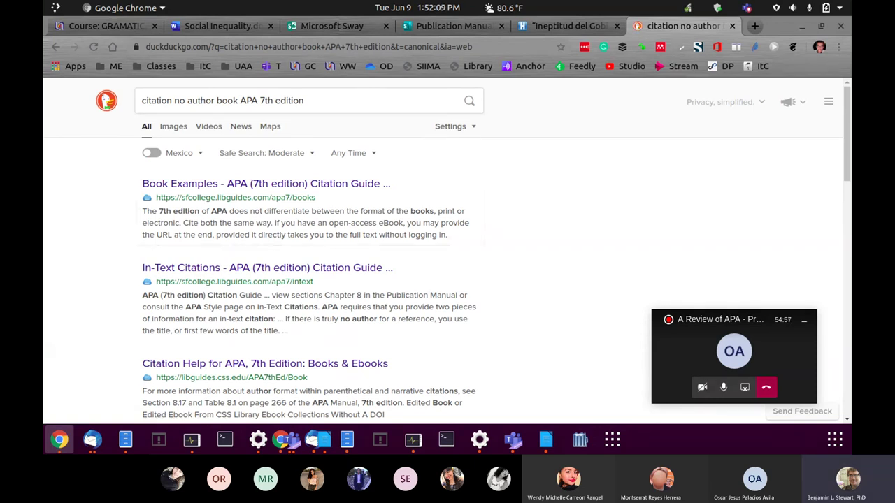
pyautogui.scroll(-2, 266, 270)
pyautogui.scroll(-3, 266, 270)
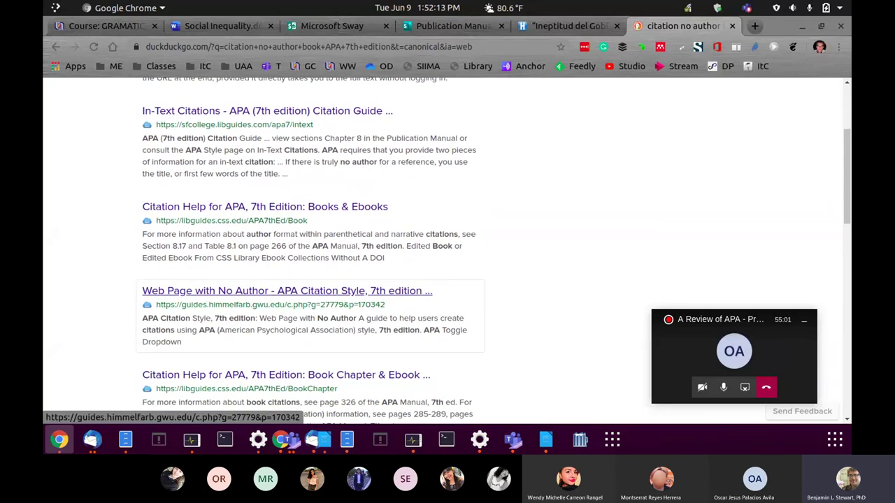
pyautogui.scroll(4, 287, 291)
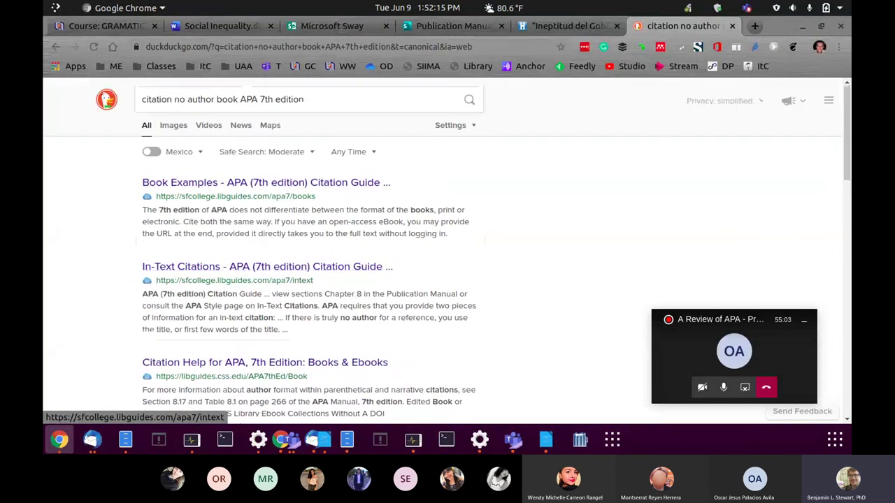
pyautogui.scroll(-4, 287, 291)
# Step: Open the Web Page with No Author guide and highlight its paraphrase, quotation and reference formats
pyautogui.click(286, 291)
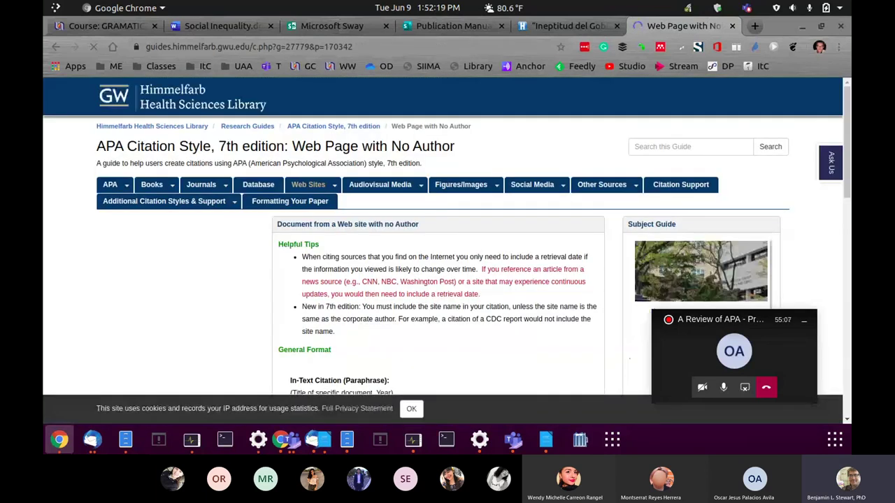
pyautogui.scroll(-5, 448, 238)
pyautogui.scroll(-2, 448, 237)
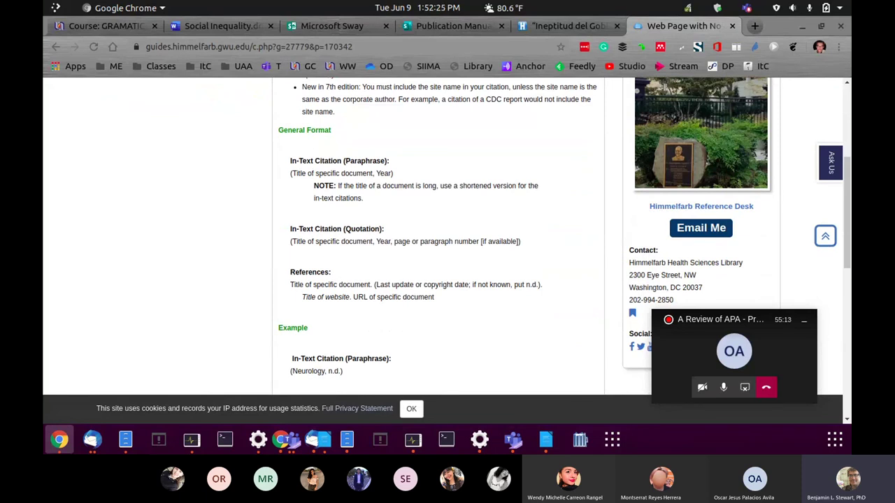
pyautogui.moveTo(292, 173); pyautogui.dragTo(393, 173)
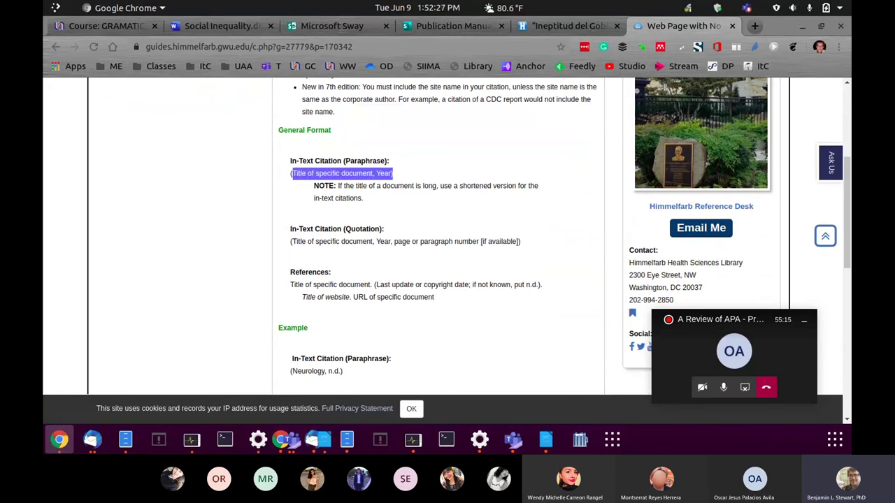
pyautogui.moveTo(292, 241); pyautogui.dragTo(521, 241)
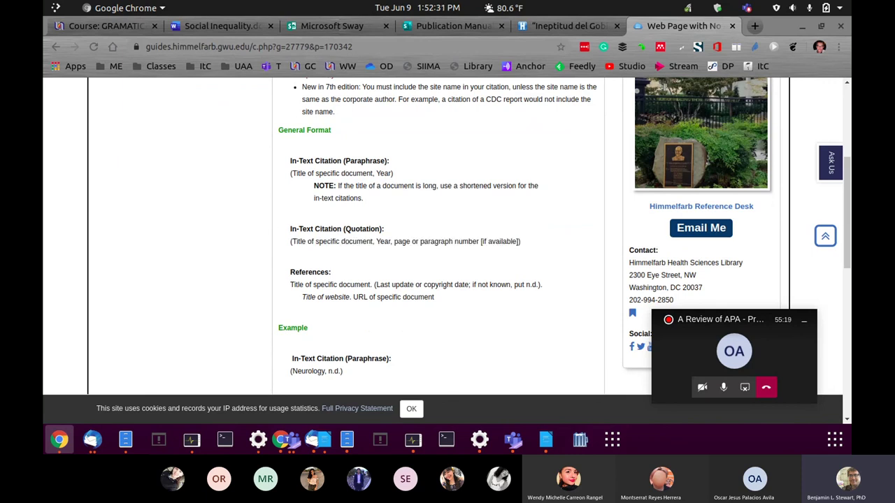
pyautogui.moveTo(290, 285); pyautogui.dragTo(279, 311)
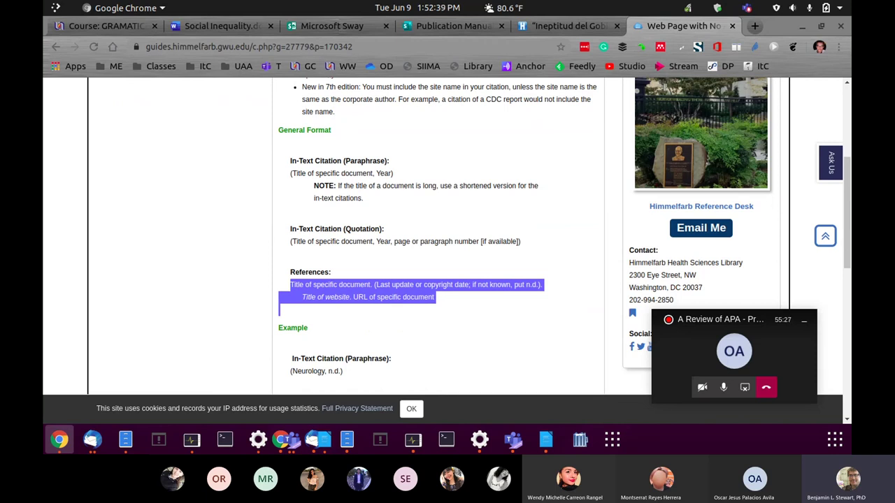
# Step: Highlight '7th edition' in the guide title, then stop sharing the screen in Teams
pyautogui.scroll(3, 448, 238)
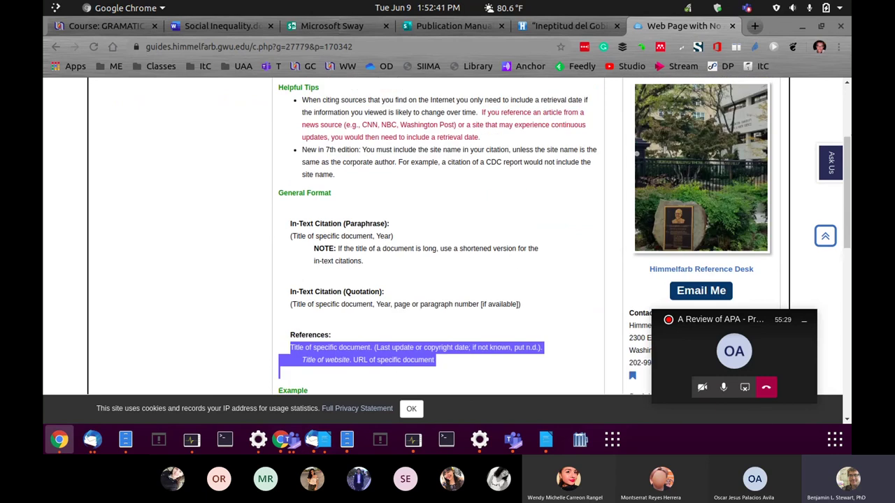
pyautogui.moveTo(211, 146); pyautogui.dragTo(291, 146)
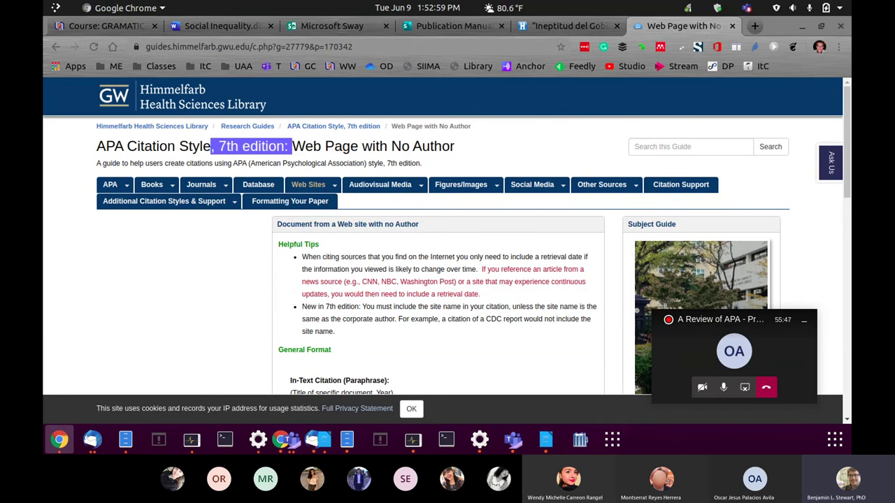
pyautogui.hotkey('alt', 'Tab')
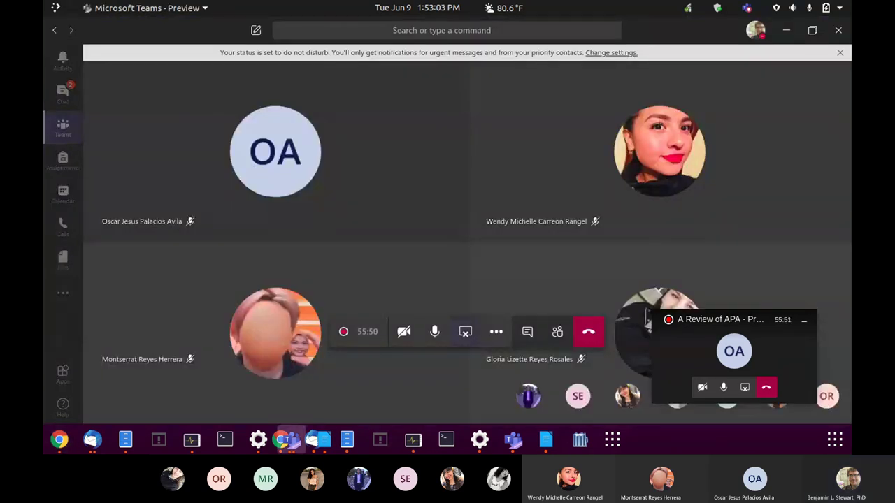
pyautogui.click(465, 332)
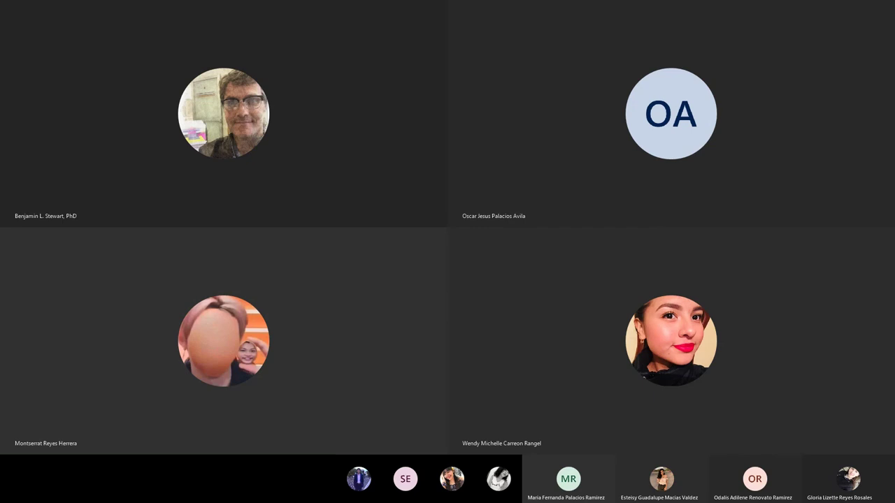